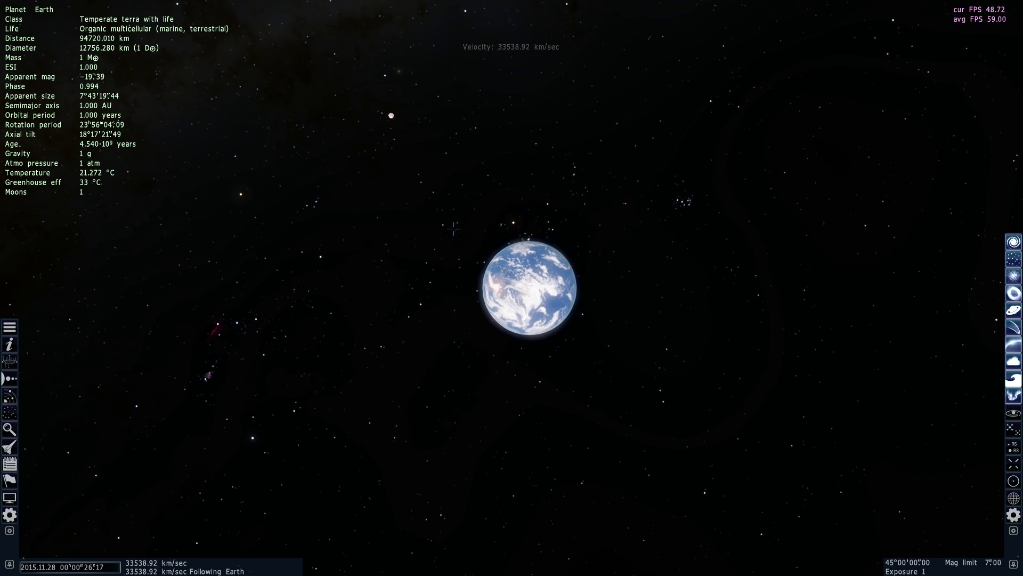
- Orbit around Earth until the Sun lies behind it, and fly backward away from Earth at varying speed to almost 400 AU
{"action": "right_click_drag", "start_coordinate": [260, 119], "coordinate": [427, 14]}
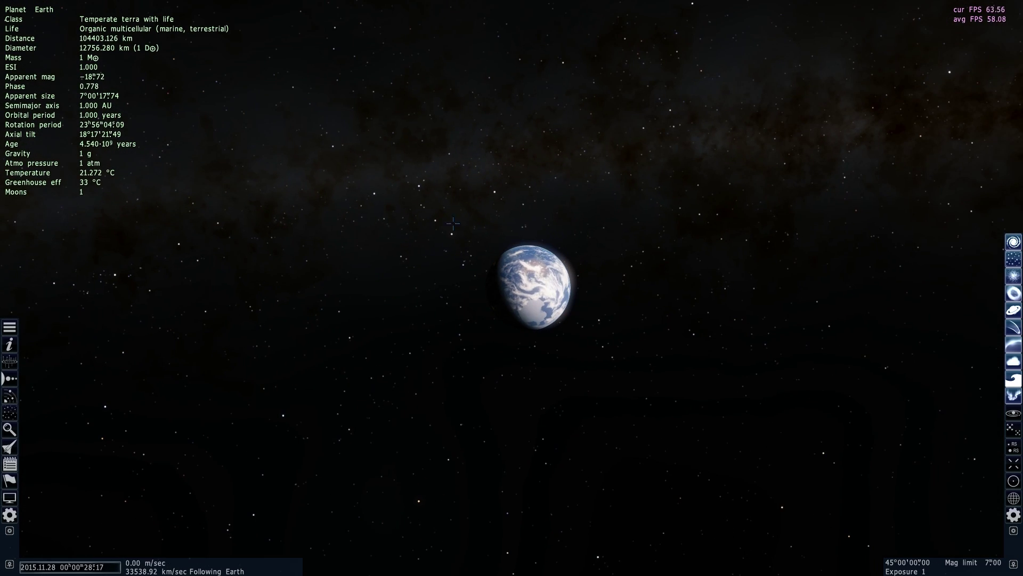
{"action": "right_click_drag", "start_coordinate": [606, 162], "coordinate": [584, 235]}
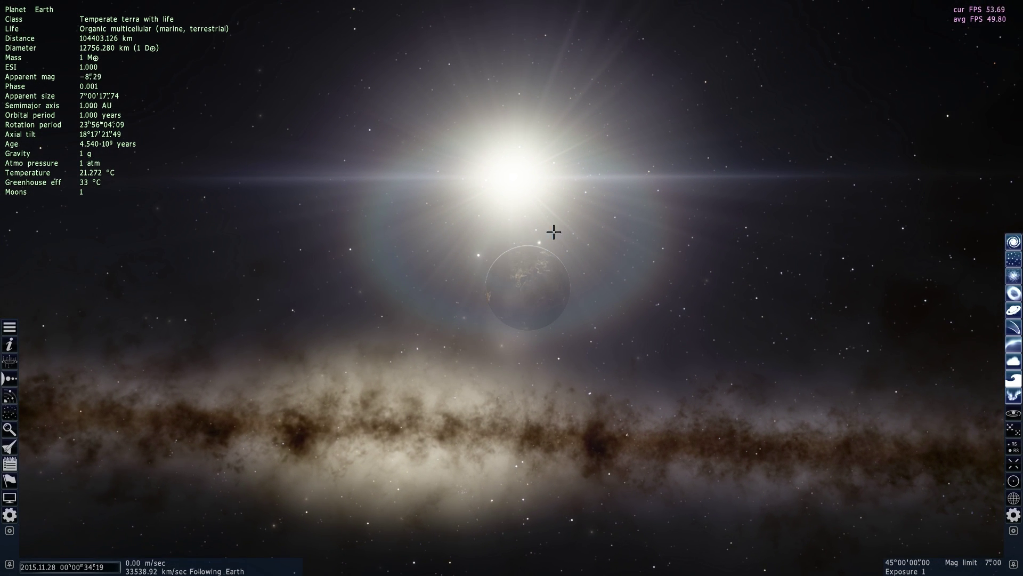
{"action": "key", "text": "s"}
{"action": "scroll", "coordinate": [302, 219], "scroll_direction": "up", "scroll_amount": 5}
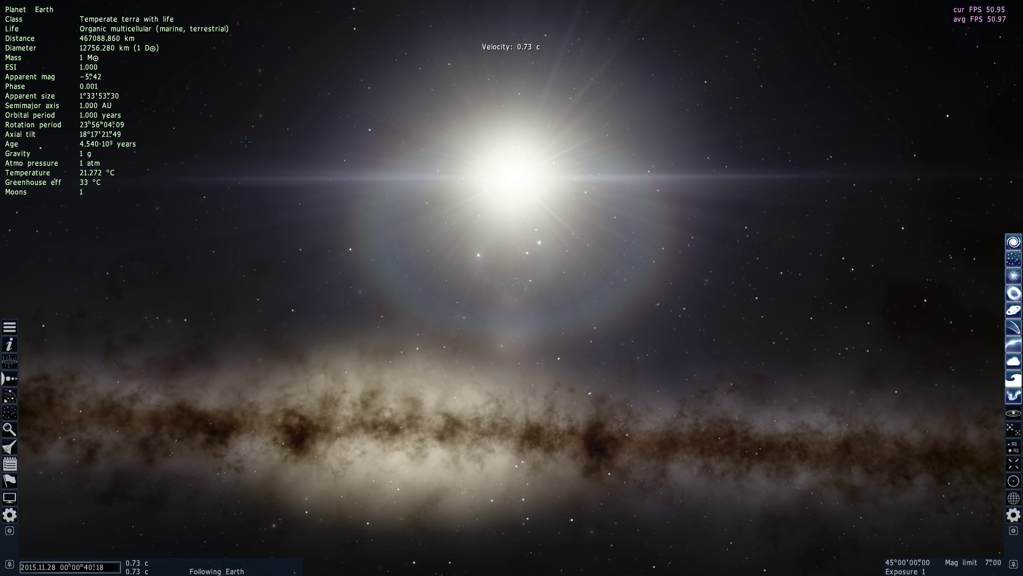
{"action": "scroll", "coordinate": [256, 166], "scroll_direction": "up", "scroll_amount": 2}
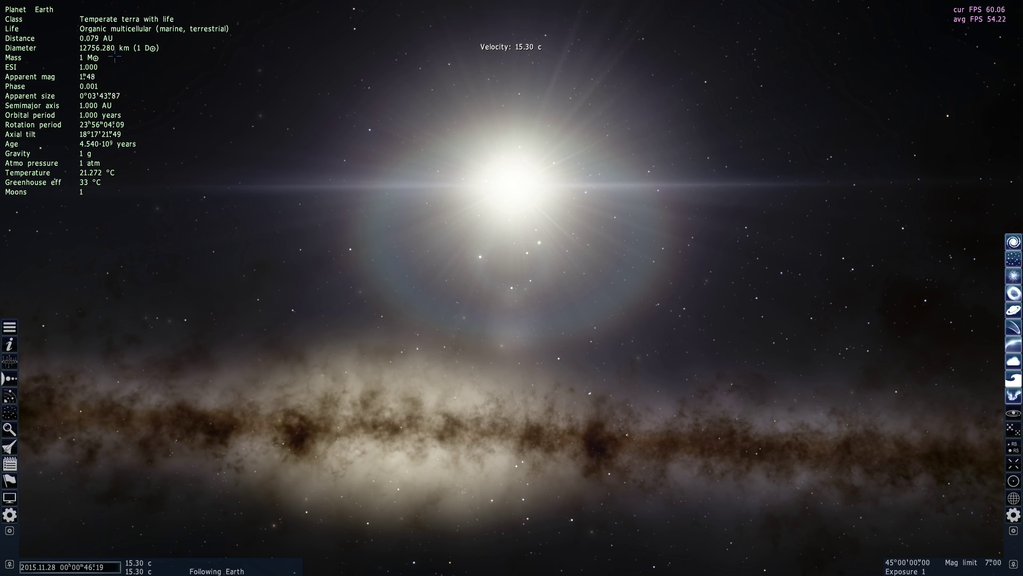
{"action": "scroll", "coordinate": [226, 136], "scroll_direction": "down", "scroll_amount": 2}
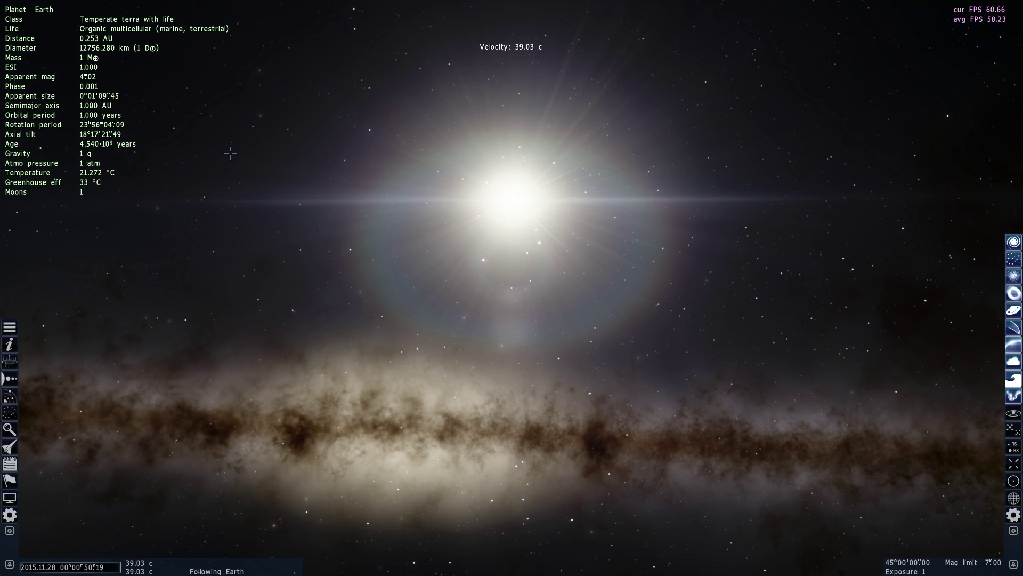
{"action": "scroll", "coordinate": [230, 159], "scroll_direction": "up", "scroll_amount": 6}
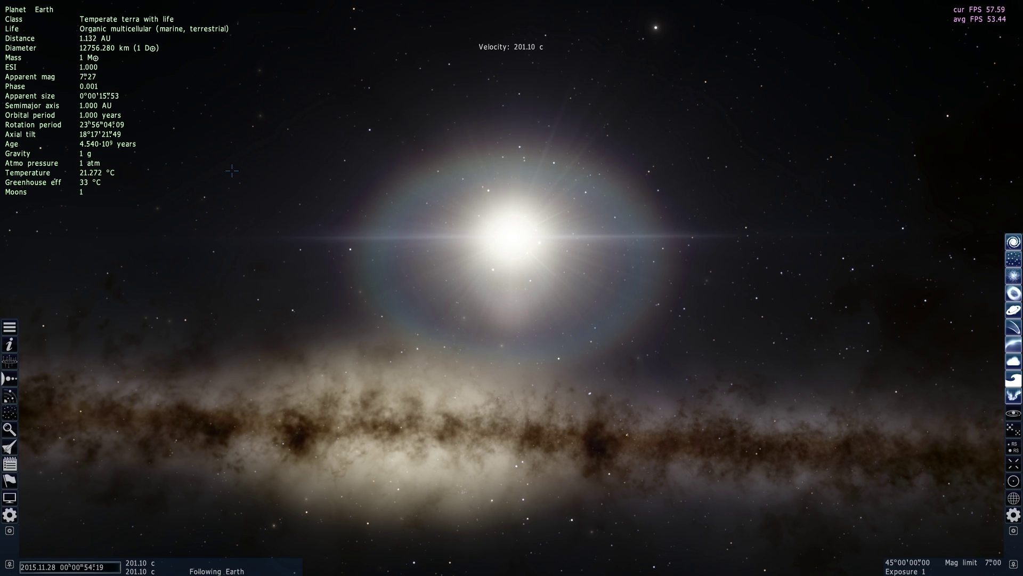
{"action": "scroll", "coordinate": [264, 212], "scroll_direction": "down", "scroll_amount": 4}
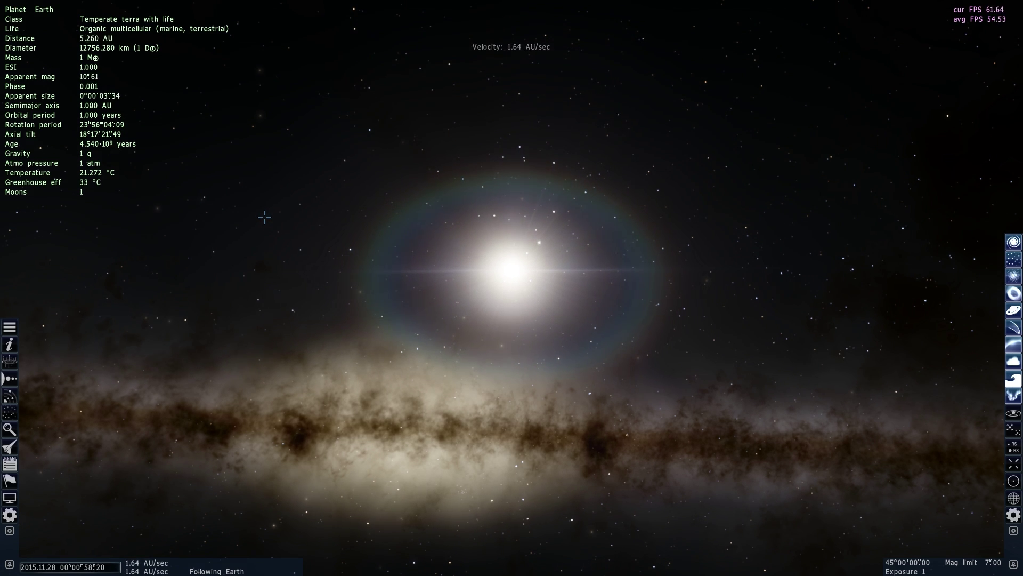
{"action": "scroll", "coordinate": [420, 281], "scroll_direction": "down", "scroll_amount": 1}
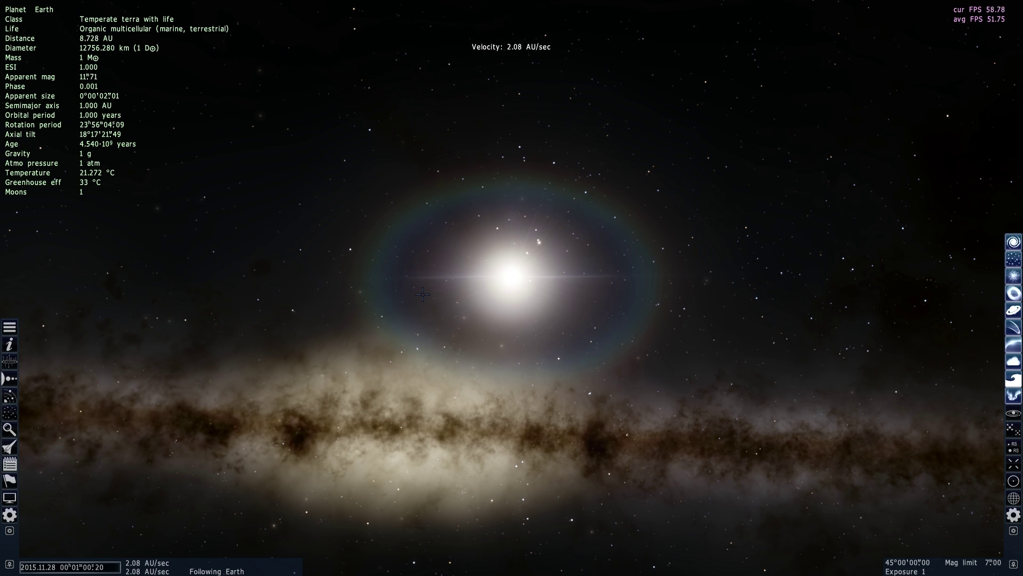
{"action": "scroll", "coordinate": [439, 304], "scroll_direction": "down", "scroll_amount": 2}
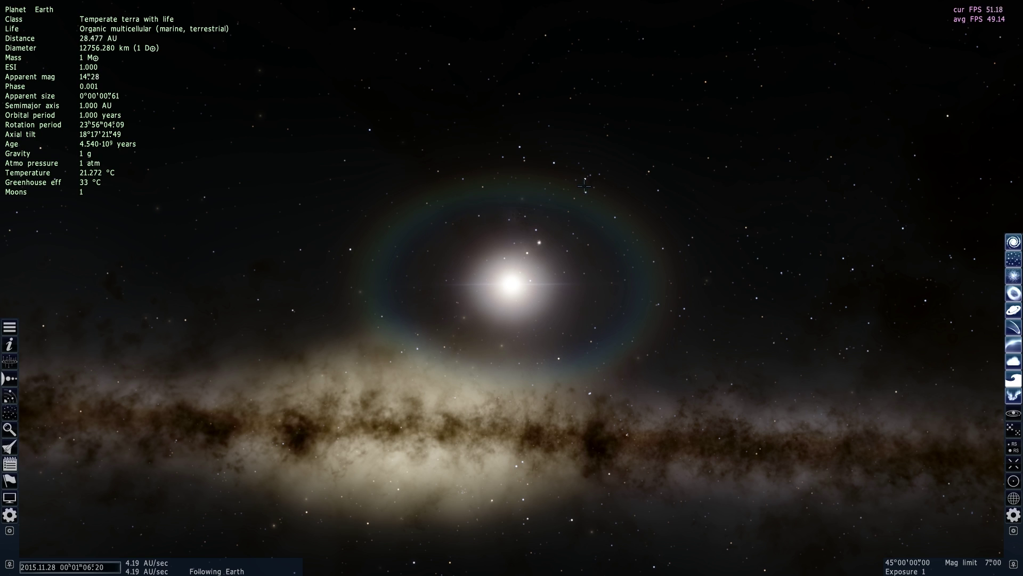
{"action": "scroll", "coordinate": [624, 327], "scroll_direction": "down", "scroll_amount": 1}
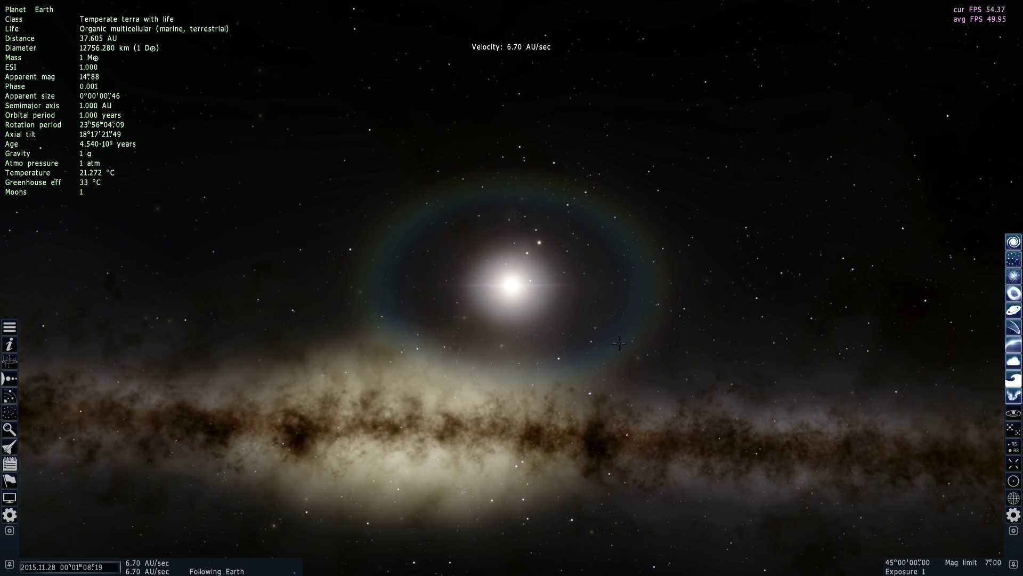
{"action": "scroll", "coordinate": [616, 346], "scroll_direction": "down", "scroll_amount": 1}
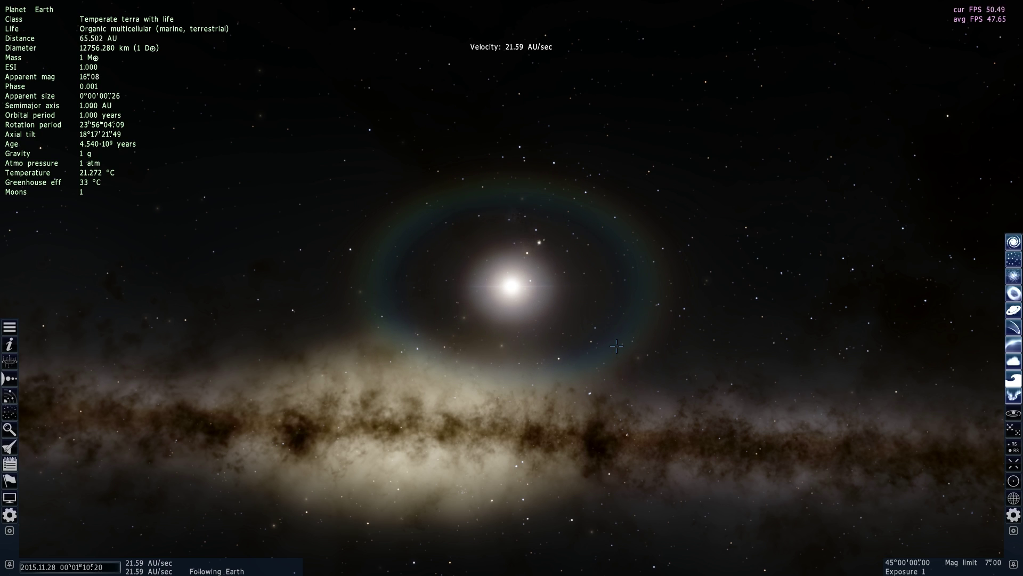
{"action": "scroll", "coordinate": [614, 347], "scroll_direction": "down", "scroll_amount": 2}
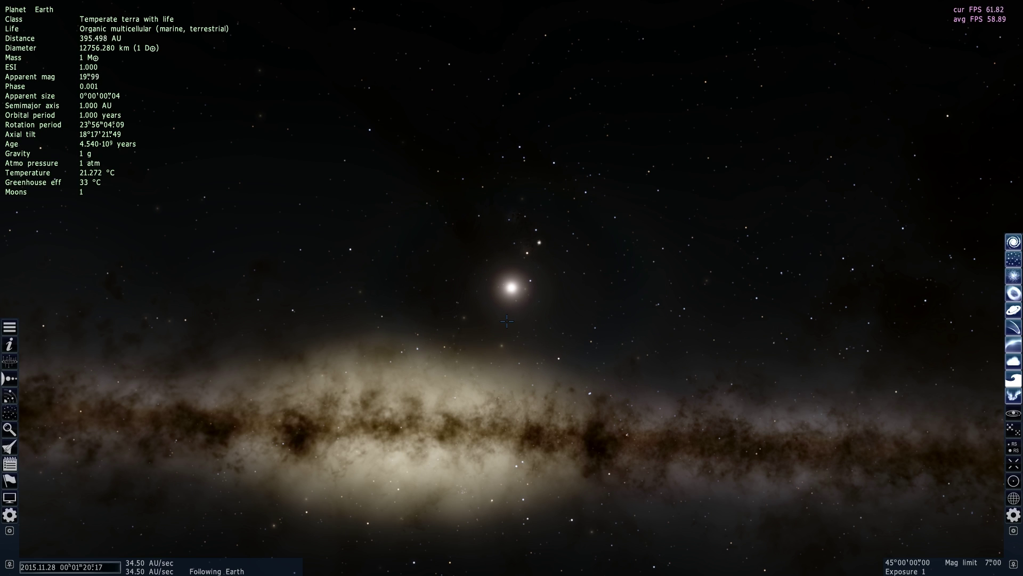
- Increase the travel speed in stages while flying away from Earth, from AU per second up to light-years per second, to beyond one light-year
{"action": "scroll", "coordinate": [507, 321], "scroll_direction": "up", "scroll_amount": 1}
{"action": "scroll", "coordinate": [507, 320], "scroll_direction": "up", "scroll_amount": 2}
{"action": "scroll", "coordinate": [506, 323], "scroll_direction": "up", "scroll_amount": 3}
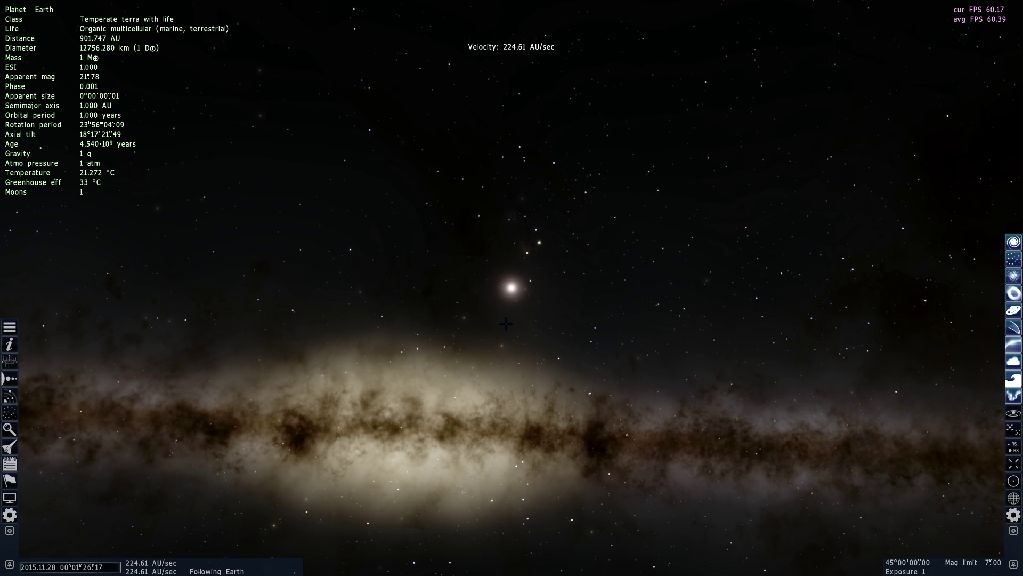
{"action": "scroll", "coordinate": [506, 323], "scroll_direction": "up", "scroll_amount": 1}
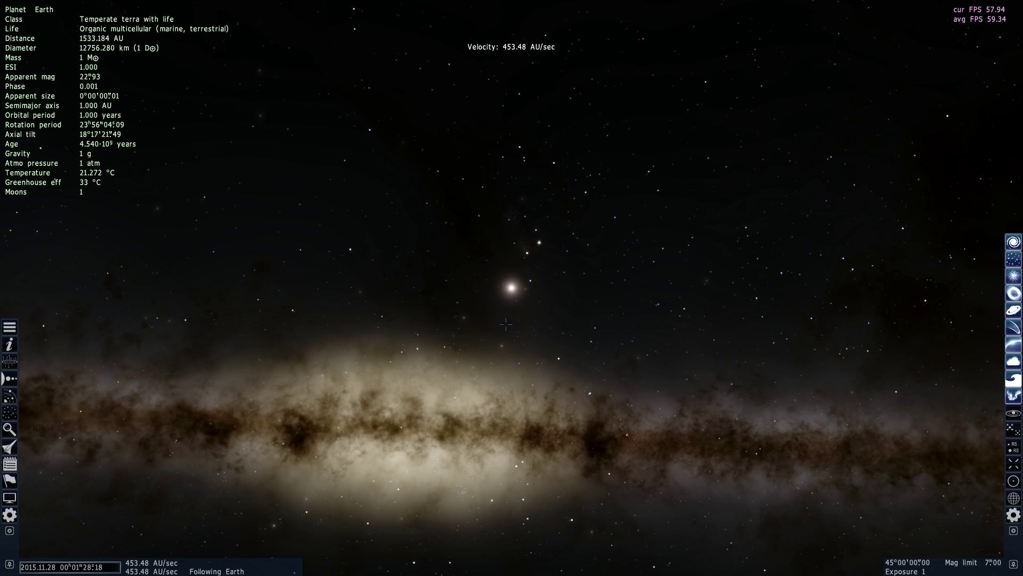
{"action": "scroll", "coordinate": [506, 324], "scroll_direction": "up", "scroll_amount": 1}
{"action": "scroll", "coordinate": [506, 324], "scroll_direction": "up", "scroll_amount": 1}
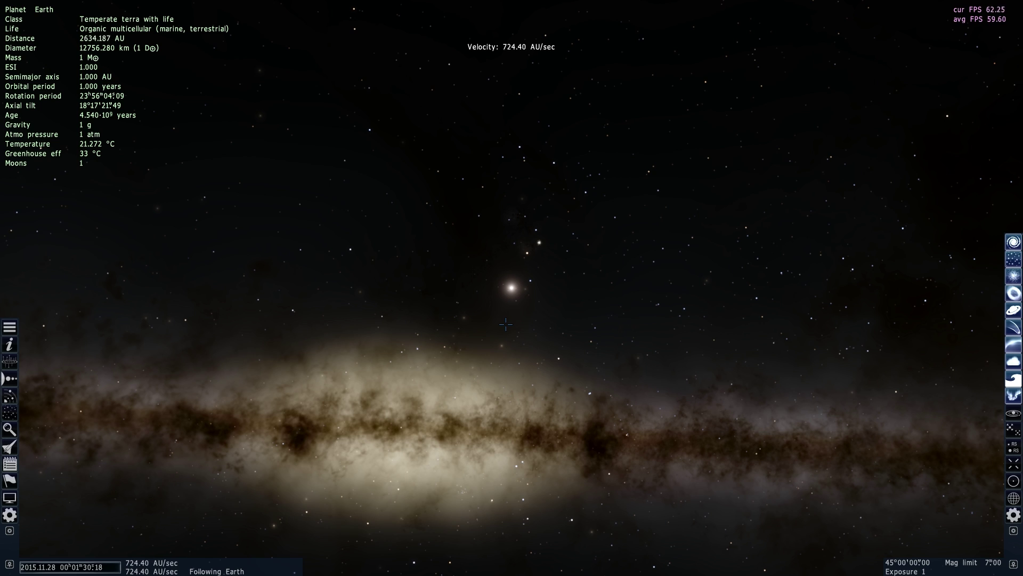
{"action": "scroll", "coordinate": [506, 323], "scroll_direction": "up", "scroll_amount": 3}
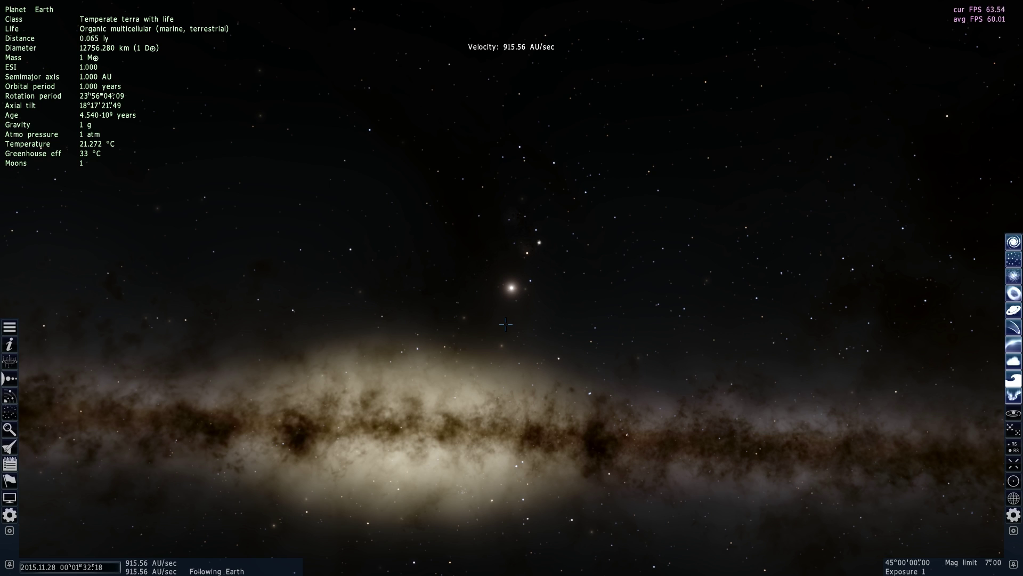
{"action": "scroll", "coordinate": [505, 323], "scroll_direction": "up", "scroll_amount": 1}
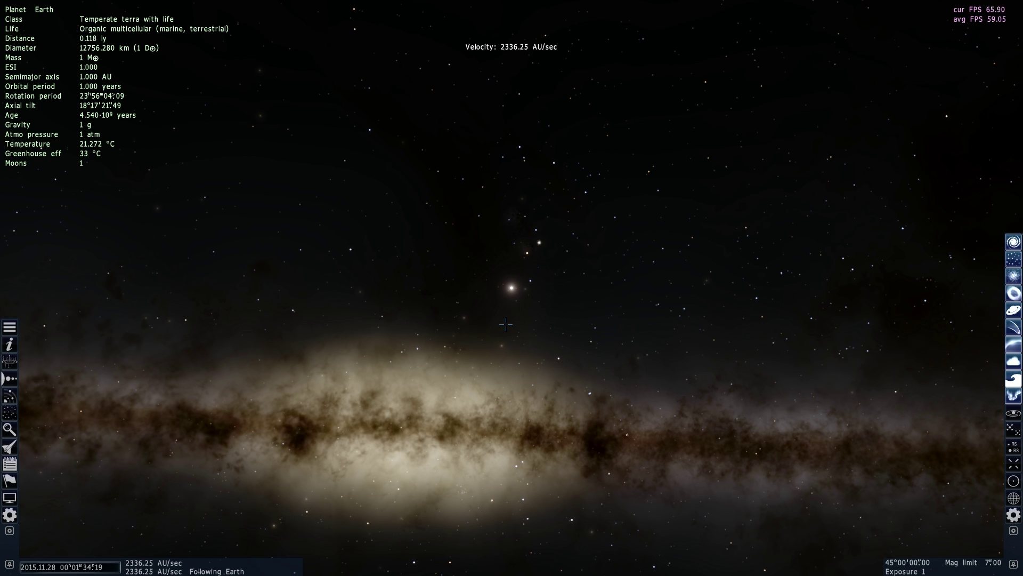
{"action": "scroll", "coordinate": [505, 324], "scroll_direction": "up", "scroll_amount": 2}
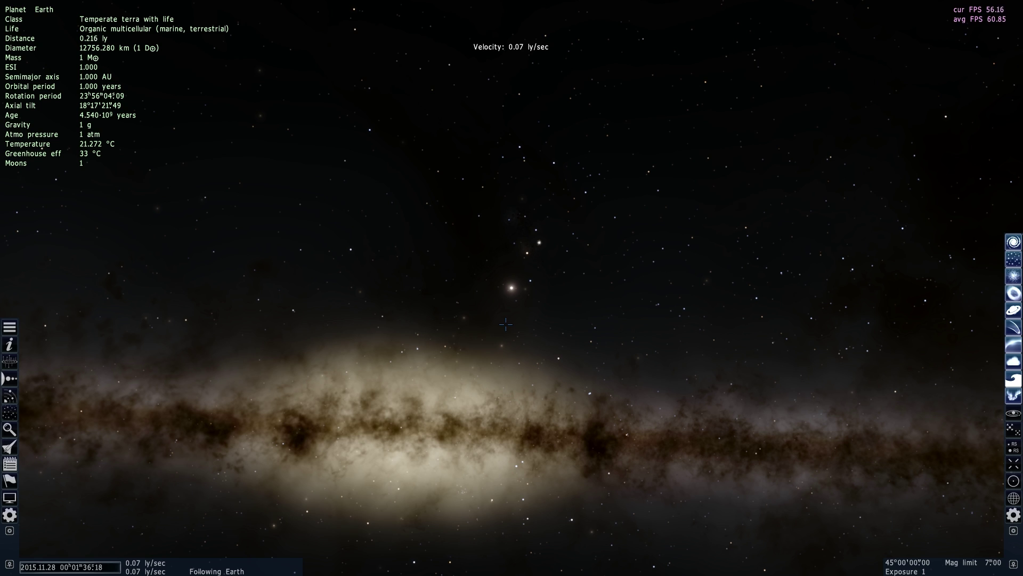
{"action": "scroll", "coordinate": [506, 323], "scroll_direction": "up", "scroll_amount": 1}
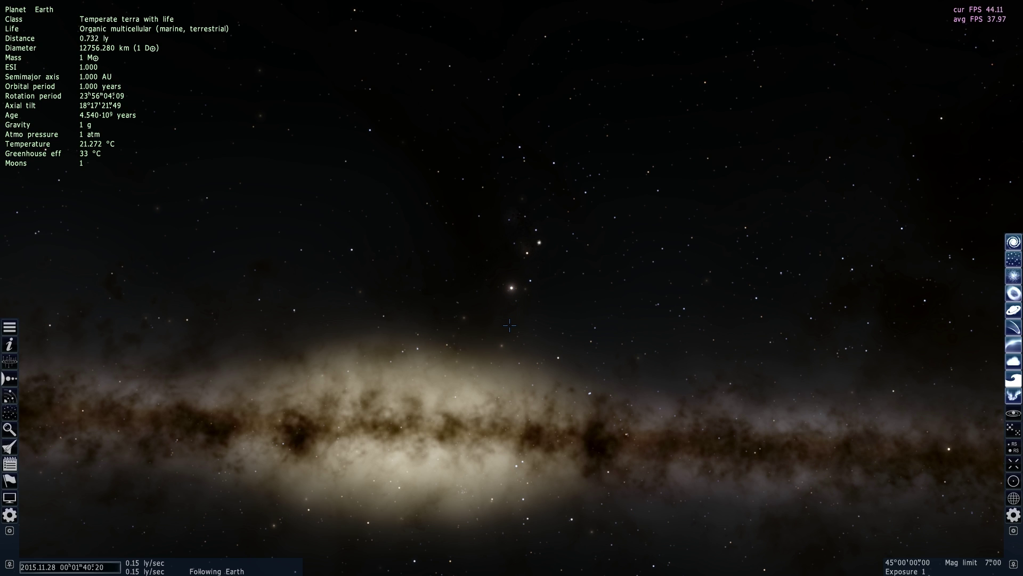
{"action": "scroll", "coordinate": [510, 325], "scroll_direction": "up", "scroll_amount": 1}
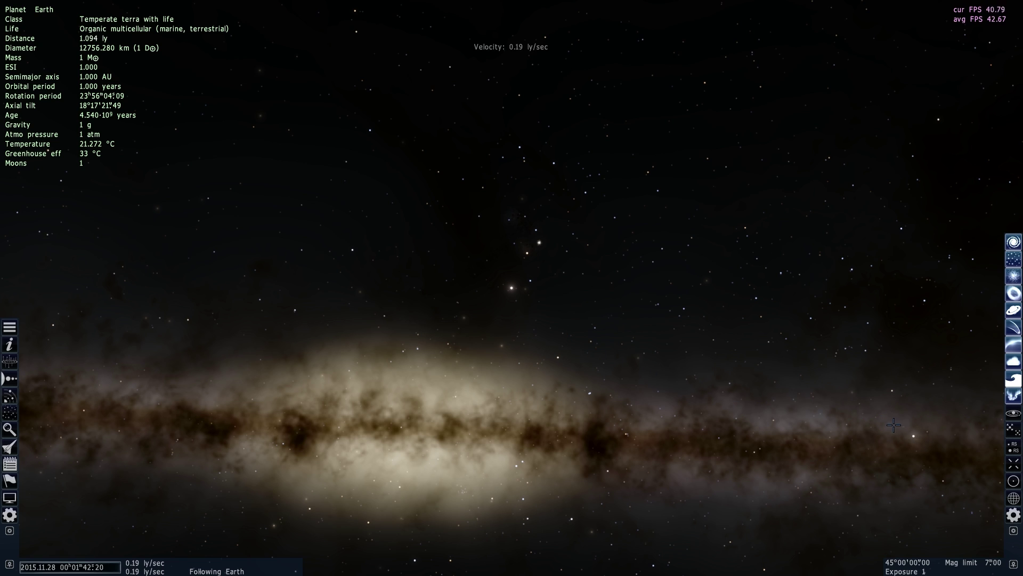
{"action": "scroll", "coordinate": [667, 367], "scroll_direction": "up", "scroll_amount": 1}
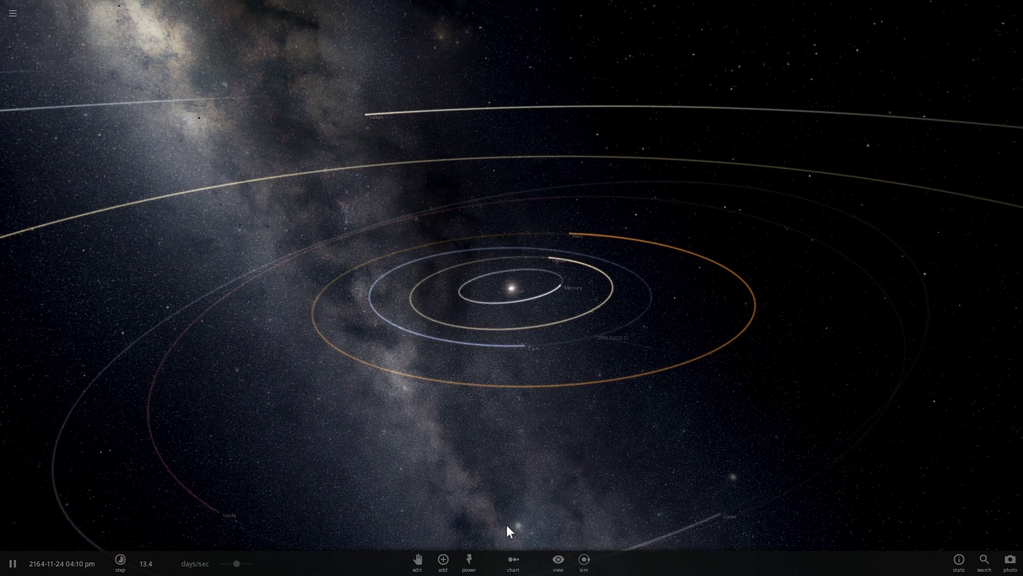
- Switch to Universe Sandbox, view the Solar System from above centred on the Sun, and widen the view to a 668 AU grid
{"action": "left_click_drag", "start_coordinate": [533, 479], "coordinate": [411, 560]}
{"action": "scroll", "coordinate": [686, 511], "scroll_direction": "down", "scroll_amount": 5}
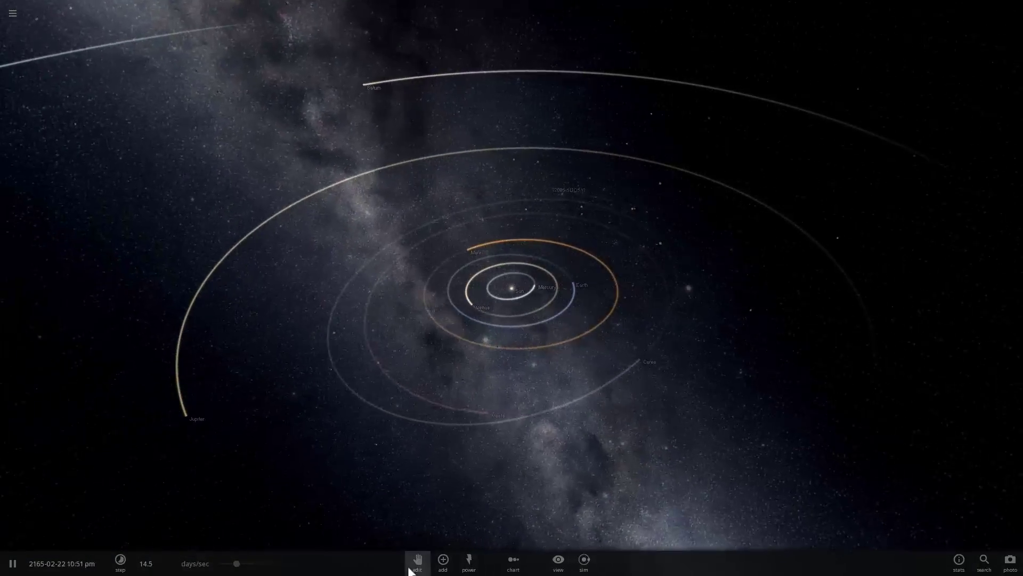
{"action": "left_click_drag", "start_coordinate": [444, 456], "coordinate": [379, 467]}
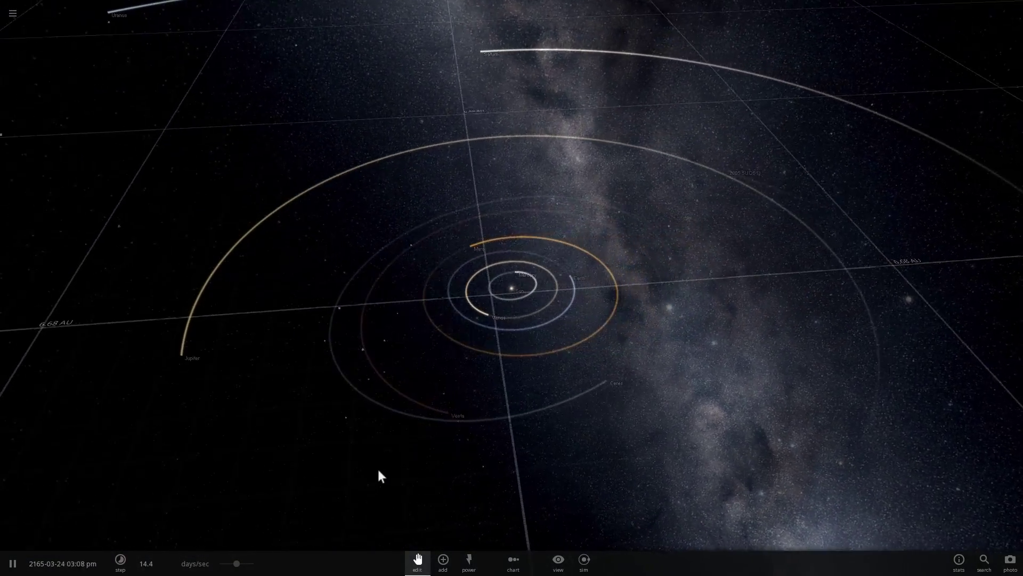
{"action": "scroll", "coordinate": [380, 465], "scroll_direction": "down", "scroll_amount": 5}
{"action": "left_click_drag", "start_coordinate": [424, 431], "coordinate": [427, 450]}
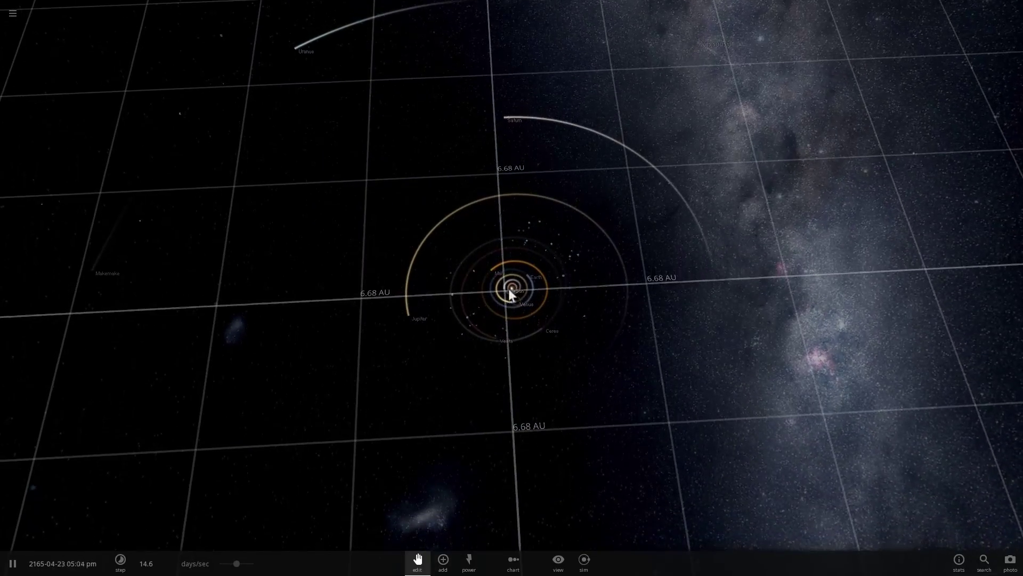
{"action": "left_click", "coordinate": [509, 289]}
{"action": "scroll", "coordinate": [492, 373], "scroll_direction": "down", "scroll_amount": 5}
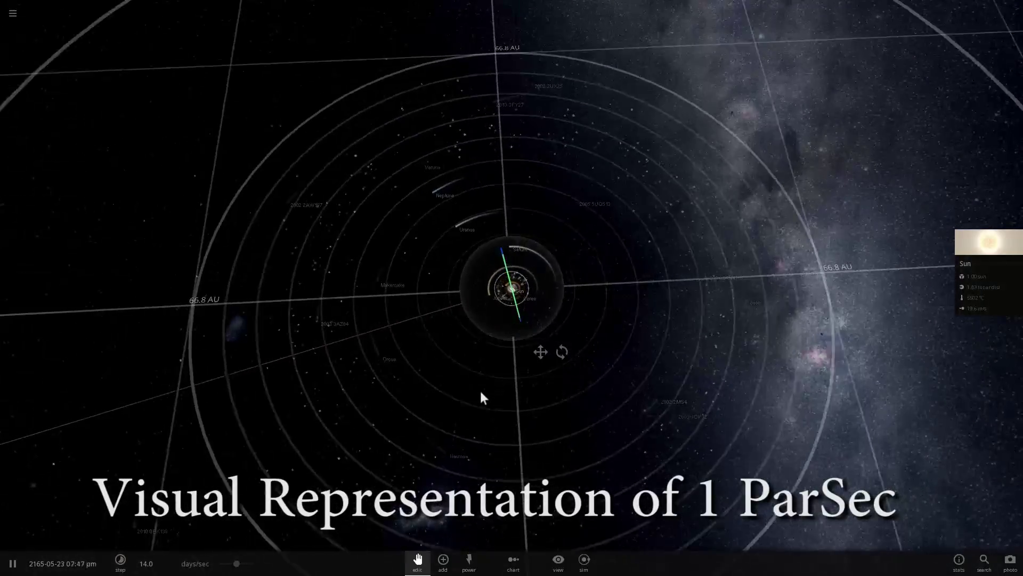
{"action": "scroll", "coordinate": [479, 397], "scroll_direction": "down", "scroll_amount": 5}
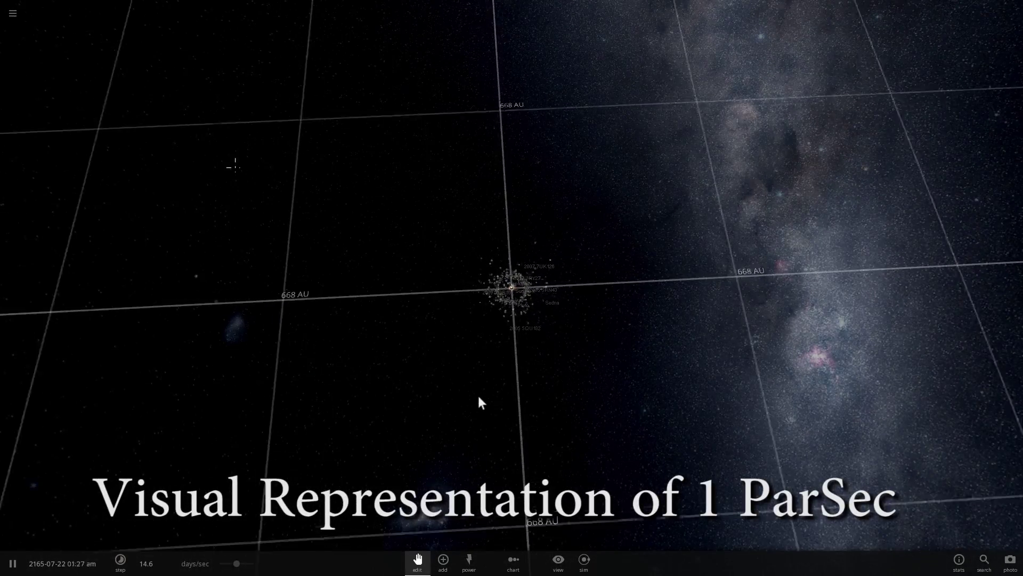
- Widen the view around the Sun from the 668 AU grid until the grid spacing is 1.06 light-years
{"action": "scroll", "coordinate": [479, 397], "scroll_direction": "down", "scroll_amount": 3}
{"action": "right_click_drag", "start_coordinate": [486, 323], "coordinate": [468, 313]}
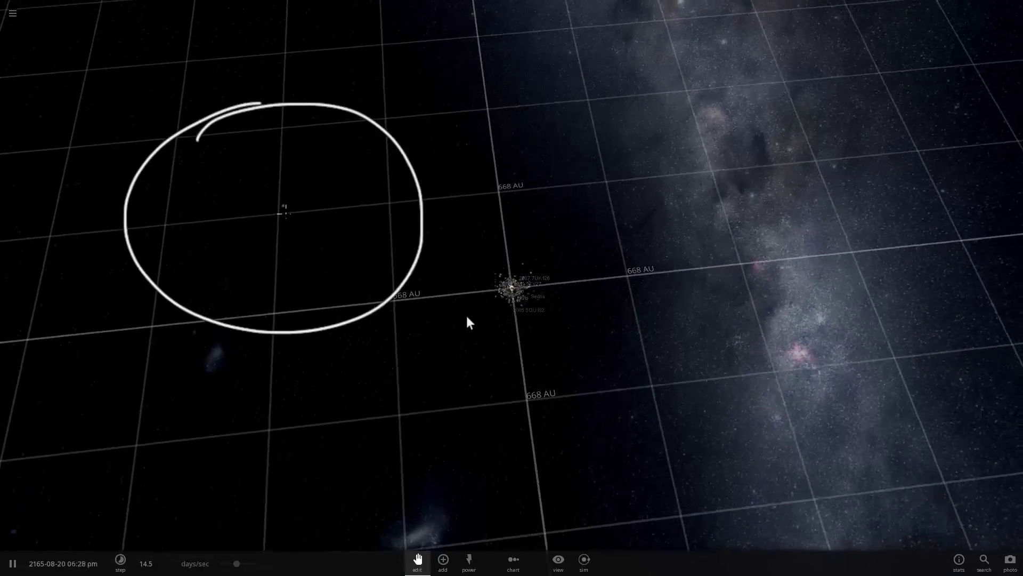
{"action": "scroll", "coordinate": [464, 324], "scroll_direction": "down", "scroll_amount": 3}
{"action": "scroll", "coordinate": [459, 334], "scroll_direction": "down", "scroll_amount": 5}
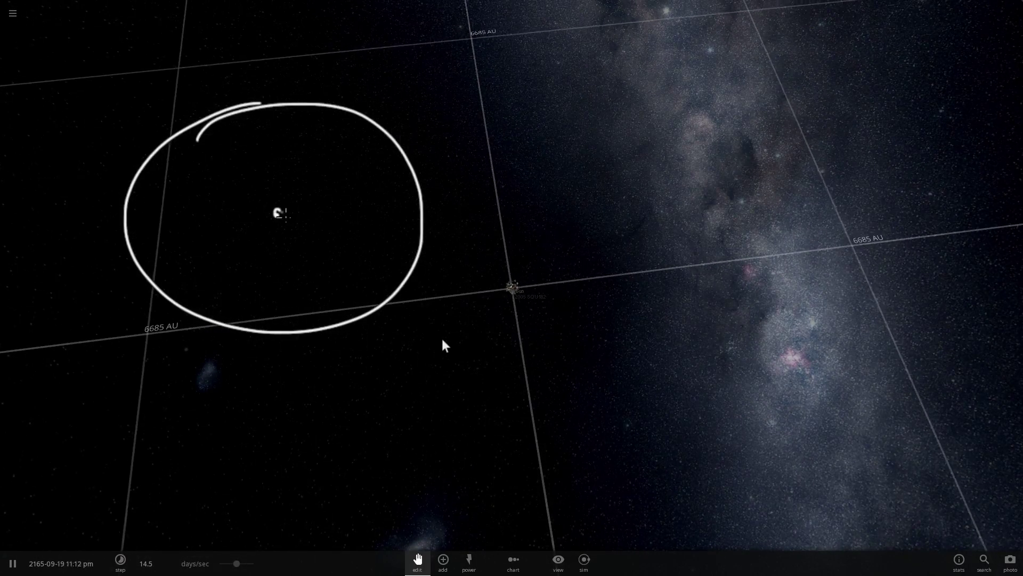
{"action": "mouse_move", "coordinate": [447, 347]}
{"action": "left_mouse_down"}
{"action": "mouse_move", "coordinate": [427, 375]}
{"action": "mouse_move", "coordinate": [457, 354]}
{"action": "mouse_move", "coordinate": [497, 292]}
{"action": "left_mouse_up"}
{"action": "scroll", "coordinate": [483, 334], "scroll_direction": "down", "scroll_amount": 3}
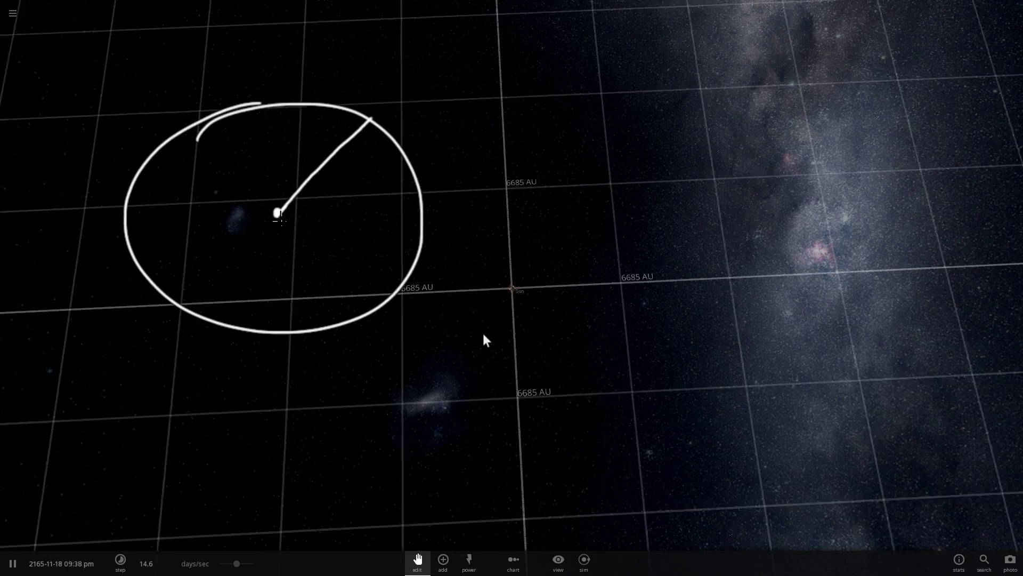
{"action": "scroll", "coordinate": [482, 345], "scroll_direction": "down", "scroll_amount": 5}
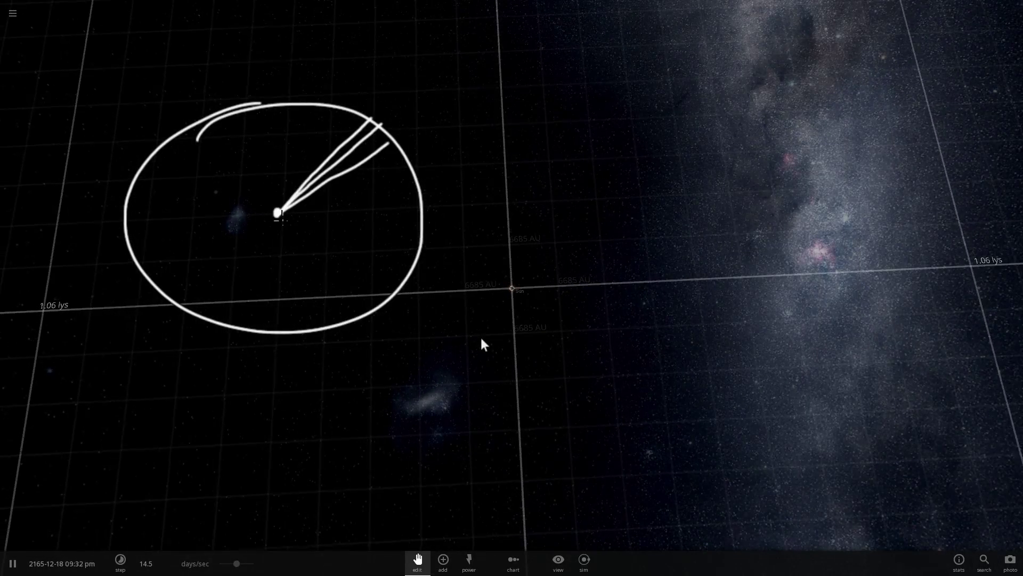
{"action": "scroll", "coordinate": [480, 338], "scroll_direction": "down", "scroll_amount": 4}
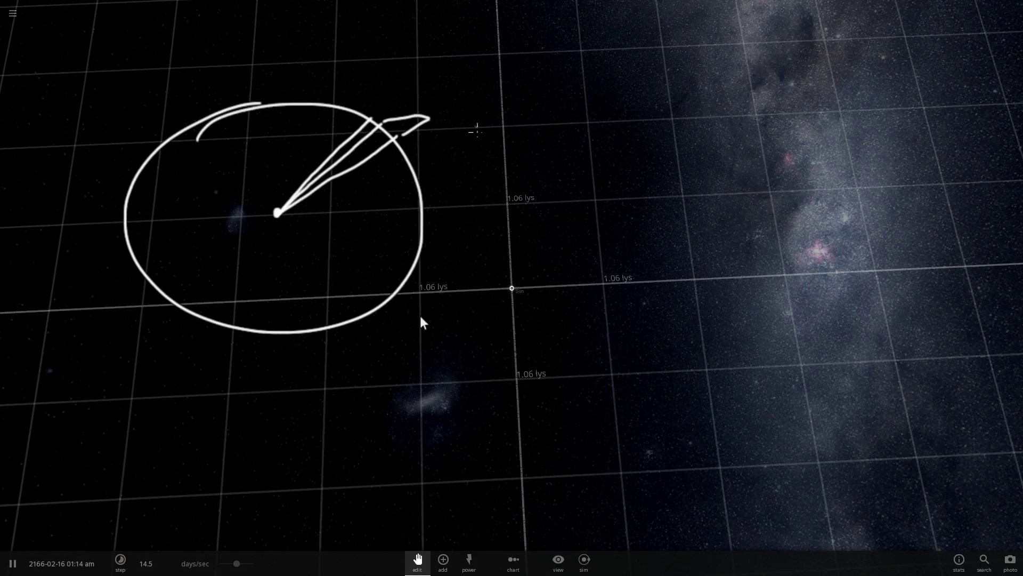
{"action": "scroll", "coordinate": [422, 316], "scroll_direction": "down", "scroll_amount": 3}
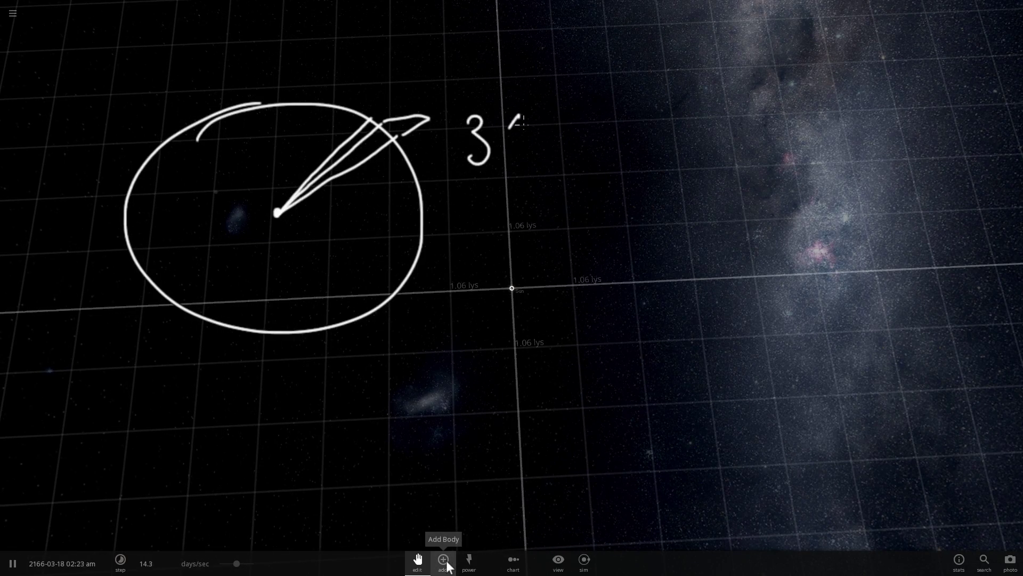
- Add a second Sun in orbit around the existing Sun, a few light-years away from it
{"action": "left_click", "coordinate": [447, 566]}
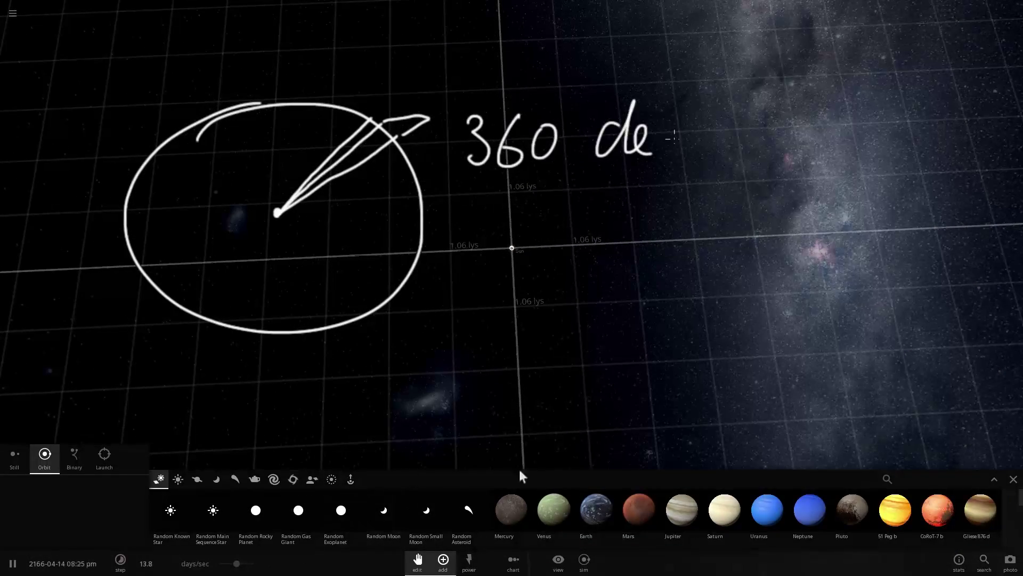
{"action": "left_click", "coordinate": [180, 478]}
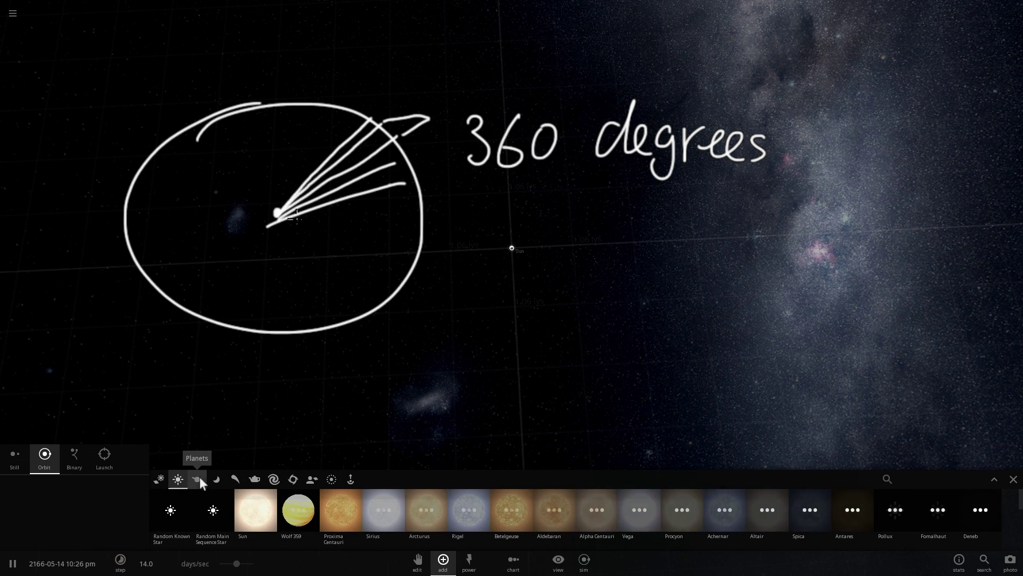
{"action": "left_click", "coordinate": [253, 511]}
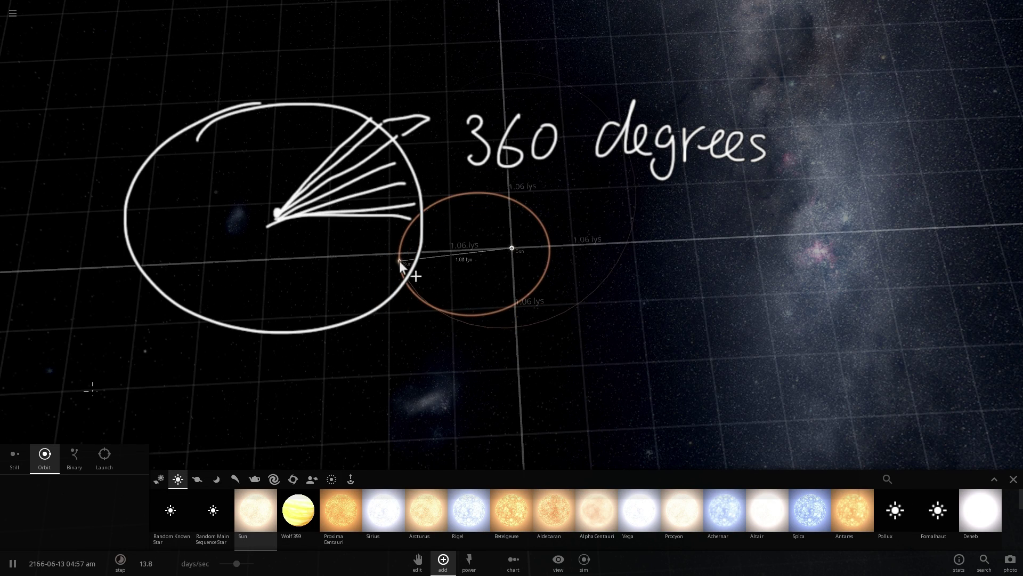
{"action": "left_click", "coordinate": [326, 257]}
{"action": "right_click_drag", "start_coordinate": [346, 317], "coordinate": [432, 308]}
{"action": "key", "text": "Escape"}
{"action": "mouse_move", "coordinate": [399, 366]}
{"action": "right_mouse_down"}
{"action": "mouse_move", "coordinate": [449, 352]}
{"action": "mouse_move", "coordinate": [501, 302]}
{"action": "right_mouse_up"}
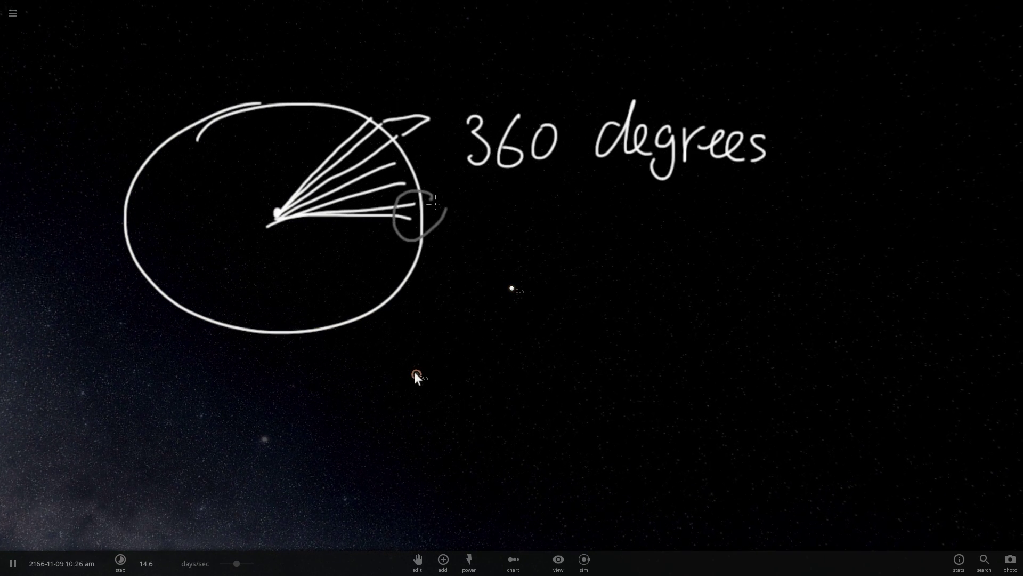
- Focus the view on the added Sun and annotate the circle sketch with an enlarged blue one-degree wedge with tick marks
{"action": "double_click", "coordinate": [414, 373]}
{"action": "scroll", "coordinate": [499, 355], "scroll_direction": "up", "scroll_amount": 5}
{"action": "mouse_move", "coordinate": [498, 210]}
{"action": "left_mouse_down"}
{"action": "mouse_move", "coordinate": [512, 230]}
{"action": "mouse_move", "coordinate": [506, 240]}
{"action": "left_mouse_up"}
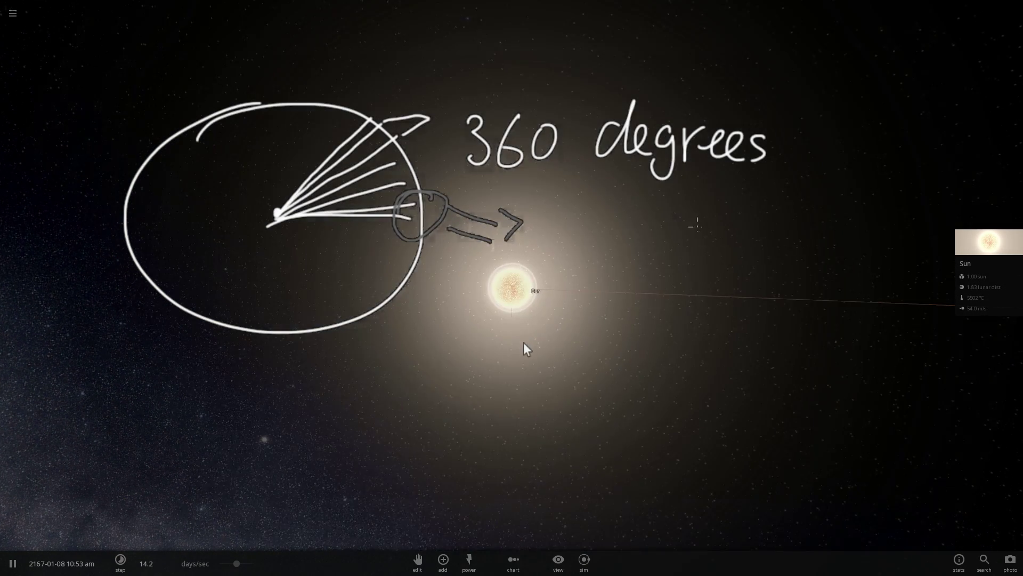
{"action": "mouse_move", "coordinate": [743, 221]}
{"action": "left_mouse_down"}
{"action": "mouse_move", "coordinate": [507, 237]}
{"action": "mouse_move", "coordinate": [784, 264]}
{"action": "left_mouse_up"}
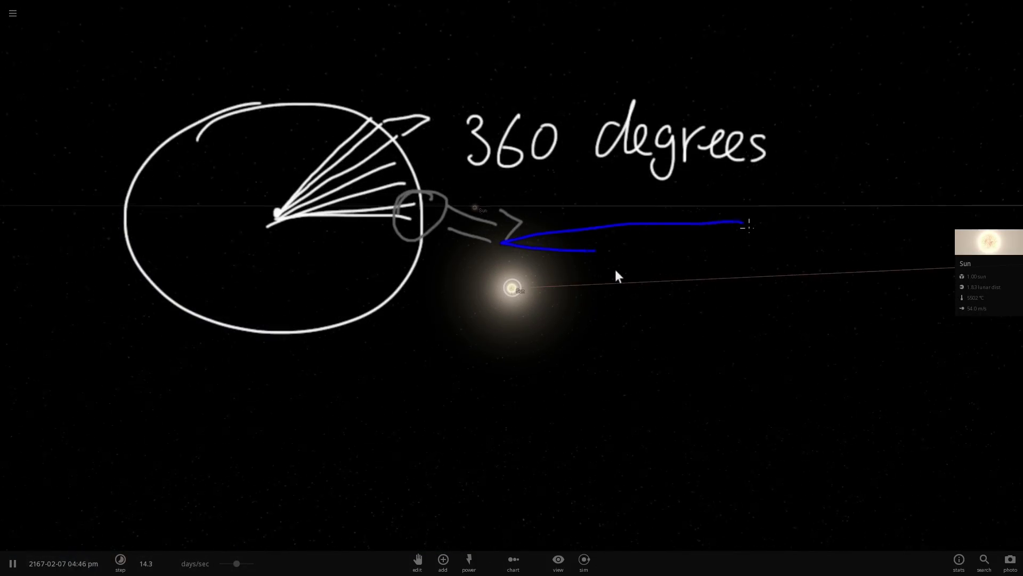
{"action": "left_click_drag", "start_coordinate": [742, 220], "coordinate": [804, 215]}
{"action": "left_click", "coordinate": [417, 559]}
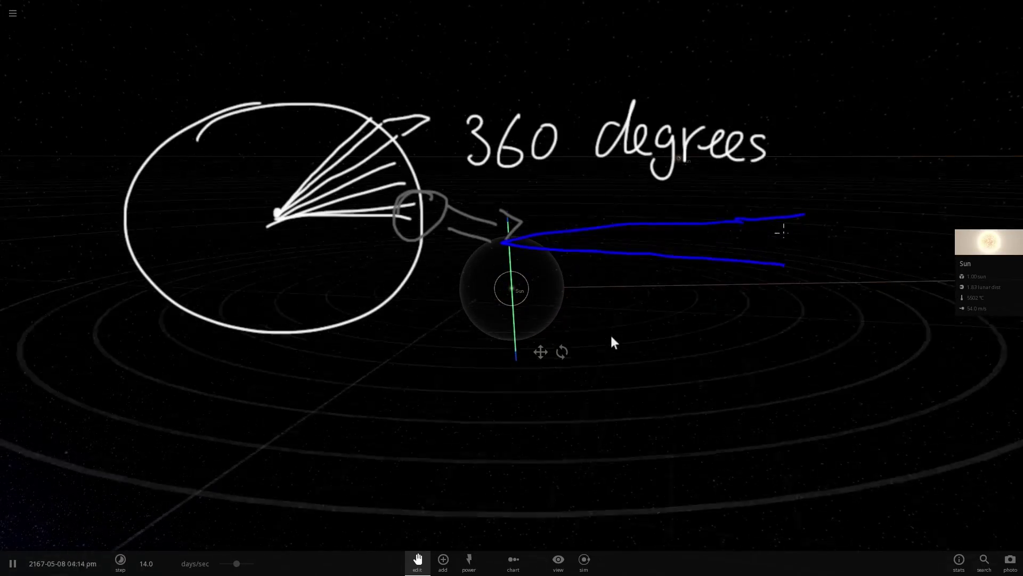
{"action": "left_click_drag", "start_coordinate": [779, 223], "coordinate": [791, 224]}
{"action": "mouse_move", "coordinate": [782, 230]}
{"action": "left_mouse_down"}
{"action": "mouse_move", "coordinate": [792, 230]}
{"action": "mouse_move", "coordinate": [790, 241]}
{"action": "left_mouse_up"}
{"action": "mouse_move", "coordinate": [777, 250]}
{"action": "left_mouse_down"}
{"action": "mouse_move", "coordinate": [786, 249]}
{"action": "mouse_move", "coordinate": [777, 253]}
{"action": "left_mouse_up"}
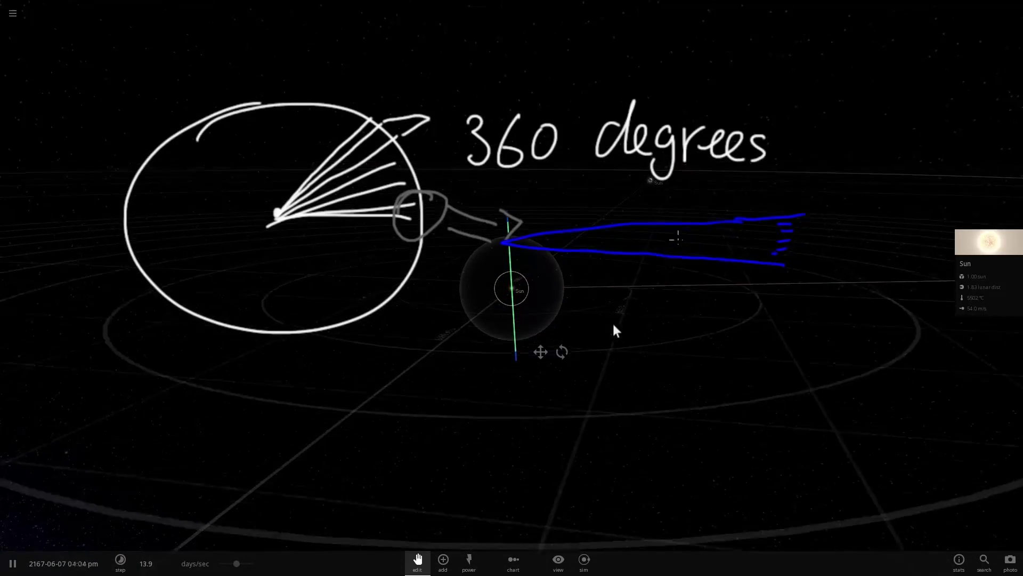
- Write "60 mins" in blue beneath the enlarged wedge while viewing the added Sun from different angles
{"action": "right_click_drag", "start_coordinate": [597, 334], "coordinate": [613, 322]}
{"action": "left_click_drag", "start_coordinate": [636, 275], "coordinate": [611, 308]}
{"action": "right_click_drag", "start_coordinate": [612, 322], "coordinate": [633, 282]}
{"action": "left_click_drag", "start_coordinate": [645, 290], "coordinate": [650, 318]}
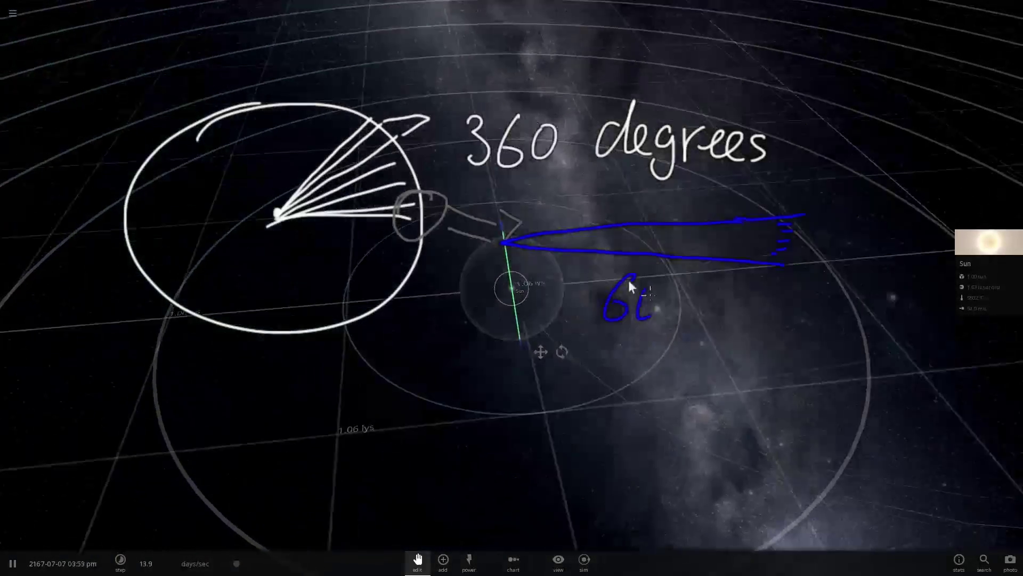
{"action": "right_click_drag", "start_coordinate": [632, 282], "coordinate": [645, 292]}
{"action": "left_click_drag", "start_coordinate": [650, 318], "coordinate": [646, 290]}
{"action": "right_click_drag", "start_coordinate": [646, 293], "coordinate": [641, 264]}
{"action": "left_click_drag", "start_coordinate": [675, 292], "coordinate": [716, 314]}
{"action": "left_click_drag", "start_coordinate": [726, 297], "coordinate": [741, 315]}
{"action": "left_click_drag", "start_coordinate": [760, 293], "coordinate": [748, 316]}
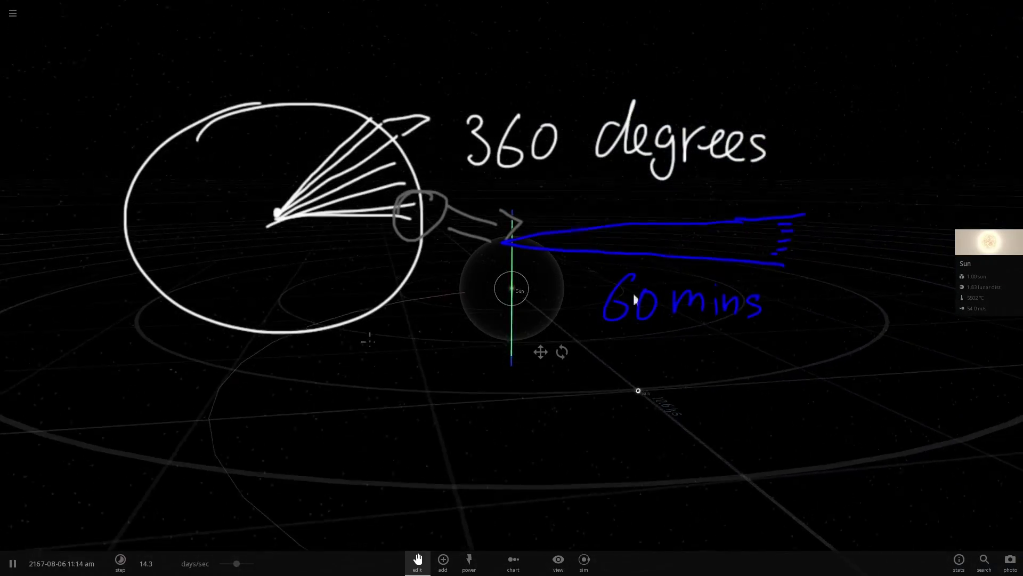
- Write "Arc min" in blue below the 60 mins label, and view both Suns from above against the grid
{"action": "mouse_move", "coordinate": [418, 384]}
{"action": "left_mouse_down"}
{"action": "mouse_move", "coordinate": [445, 381]}
{"action": "mouse_move", "coordinate": [443, 363]}
{"action": "left_mouse_up"}
{"action": "mouse_move", "coordinate": [452, 381]}
{"action": "left_mouse_down"}
{"action": "mouse_move", "coordinate": [468, 354]}
{"action": "mouse_move", "coordinate": [478, 376]}
{"action": "left_mouse_up"}
{"action": "mouse_move", "coordinate": [518, 347]}
{"action": "left_mouse_down"}
{"action": "mouse_move", "coordinate": [516, 374]}
{"action": "mouse_move", "coordinate": [586, 367]}
{"action": "left_mouse_up"}
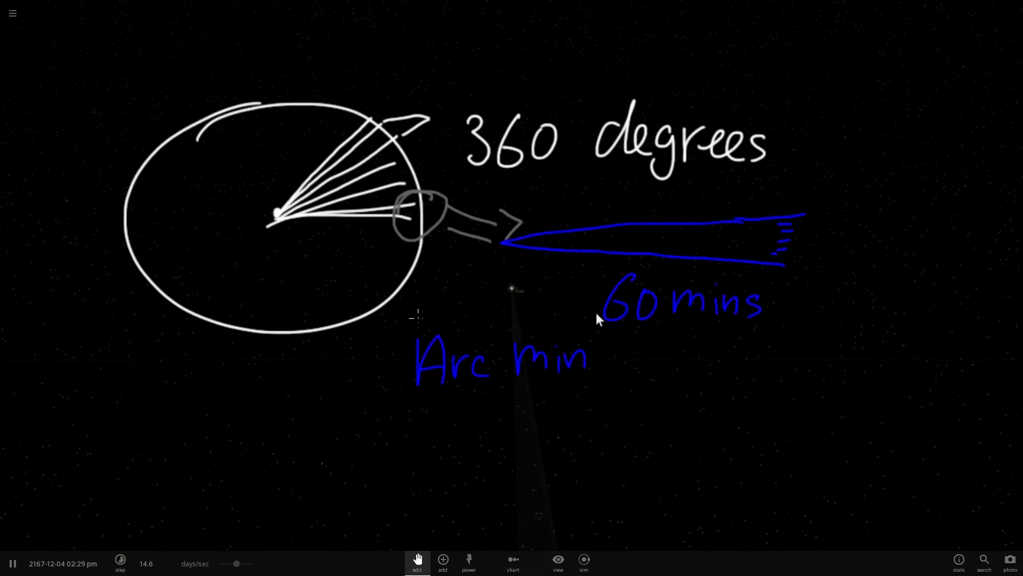
{"action": "mouse_move", "coordinate": [604, 315]}
{"action": "right_mouse_down"}
{"action": "mouse_move", "coordinate": [762, 337]}
{"action": "mouse_move", "coordinate": [738, 354]}
{"action": "right_mouse_up"}
{"action": "left_click_drag", "start_coordinate": [741, 360], "coordinate": [662, 384]}
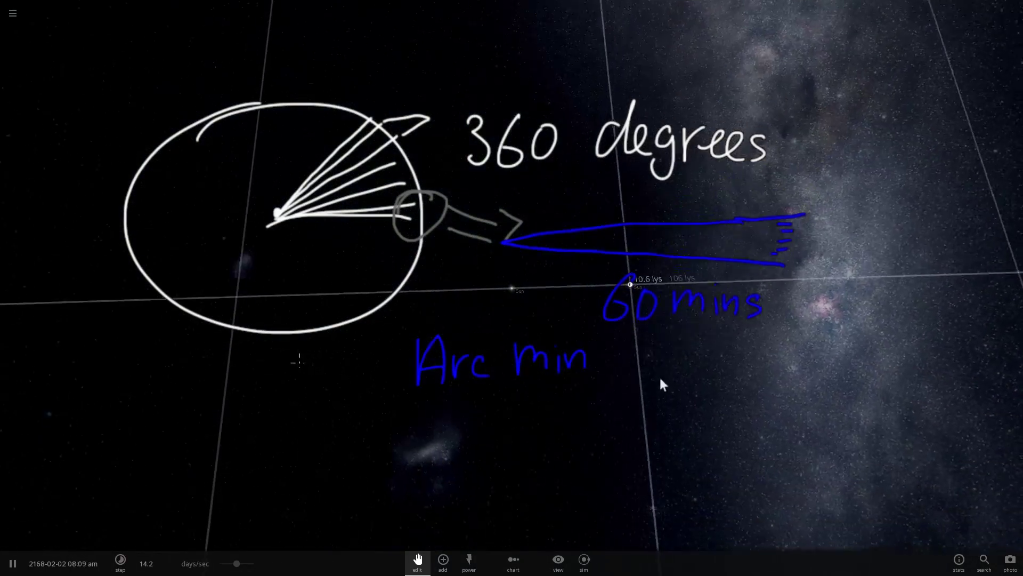
- Select the added Sun and open its properties, leaving edit mode
{"action": "left_click", "coordinate": [515, 290]}
{"action": "left_click_drag", "start_coordinate": [582, 277], "coordinate": [723, 320]}
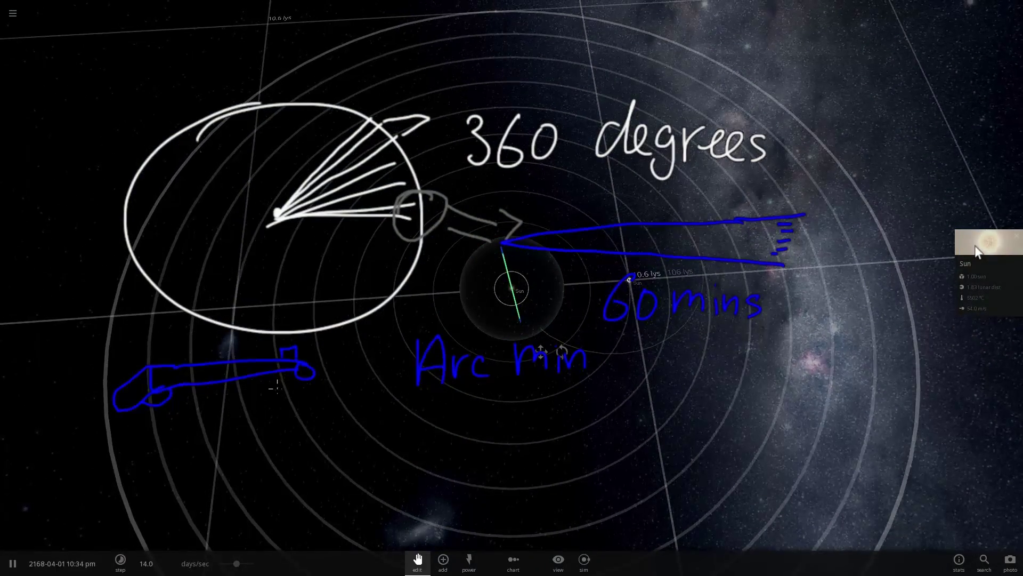
{"action": "left_click", "coordinate": [974, 245]}
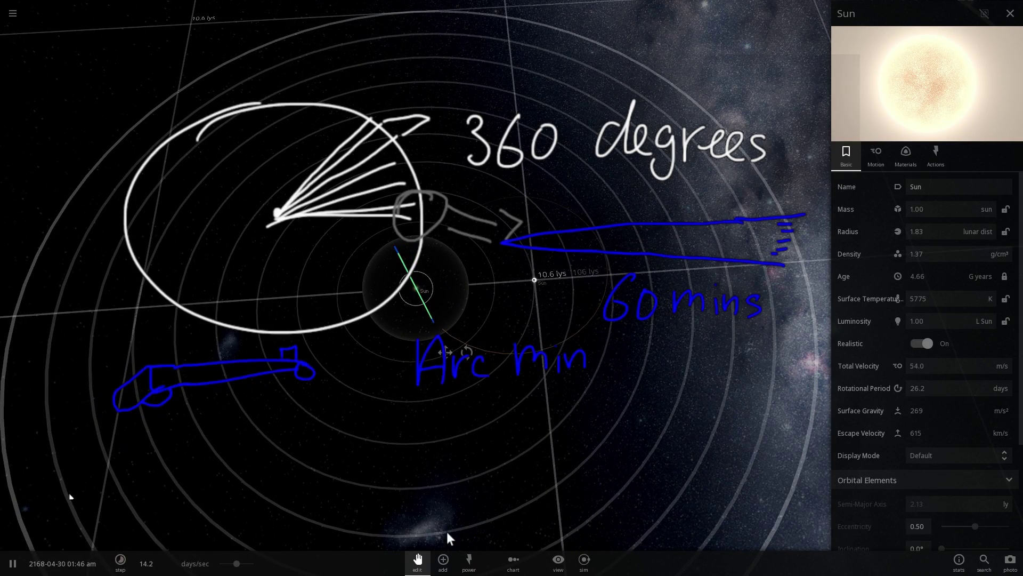
{"action": "left_click", "coordinate": [417, 559]}
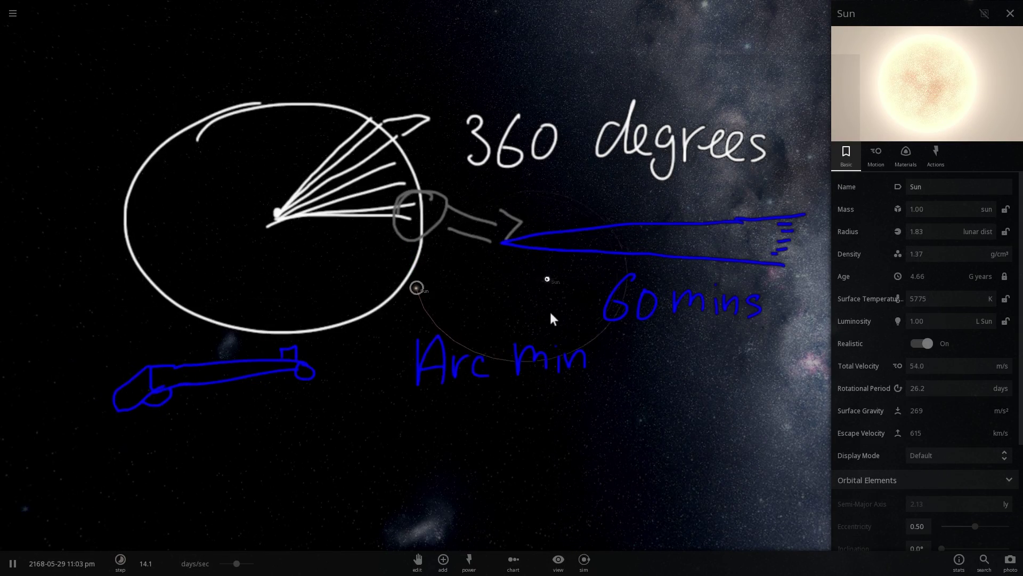
- Change the added Sun's radius unit to parsec, and draw green shot lines fanning out from the sketched gun
{"action": "mouse_move", "coordinate": [321, 364]}
{"action": "left_mouse_down"}
{"action": "mouse_move", "coordinate": [748, 335]}
{"action": "mouse_move", "coordinate": [334, 367]}
{"action": "mouse_move", "coordinate": [713, 341]}
{"action": "left_mouse_up"}
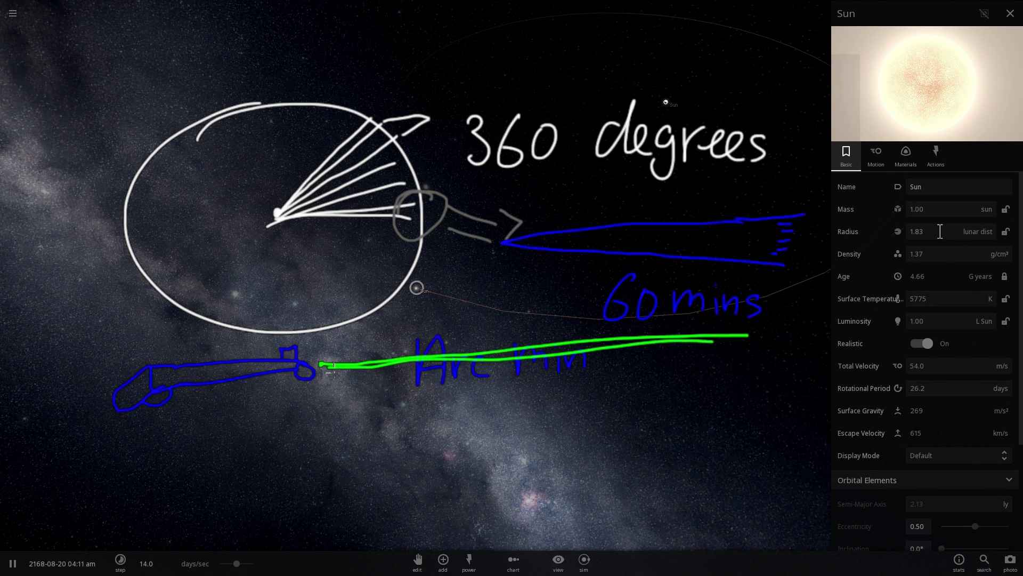
{"action": "left_click", "coordinate": [983, 231]}
{"action": "mouse_move", "coordinate": [342, 365]}
{"action": "left_mouse_down"}
{"action": "mouse_move", "coordinate": [740, 339]}
{"action": "mouse_move", "coordinate": [773, 361]}
{"action": "mouse_move", "coordinate": [756, 364]}
{"action": "left_mouse_up"}
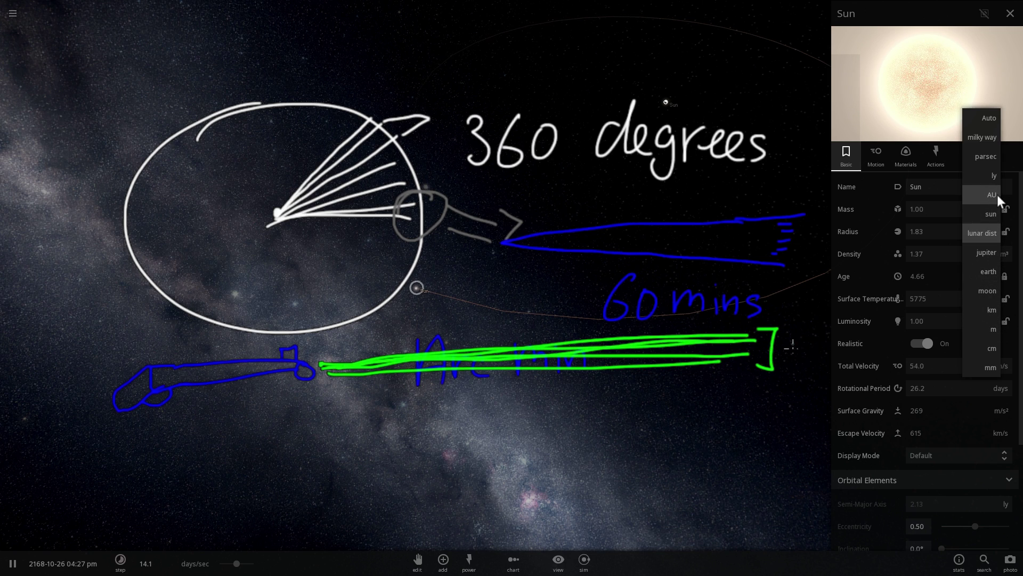
{"action": "left_click", "coordinate": [984, 158]}
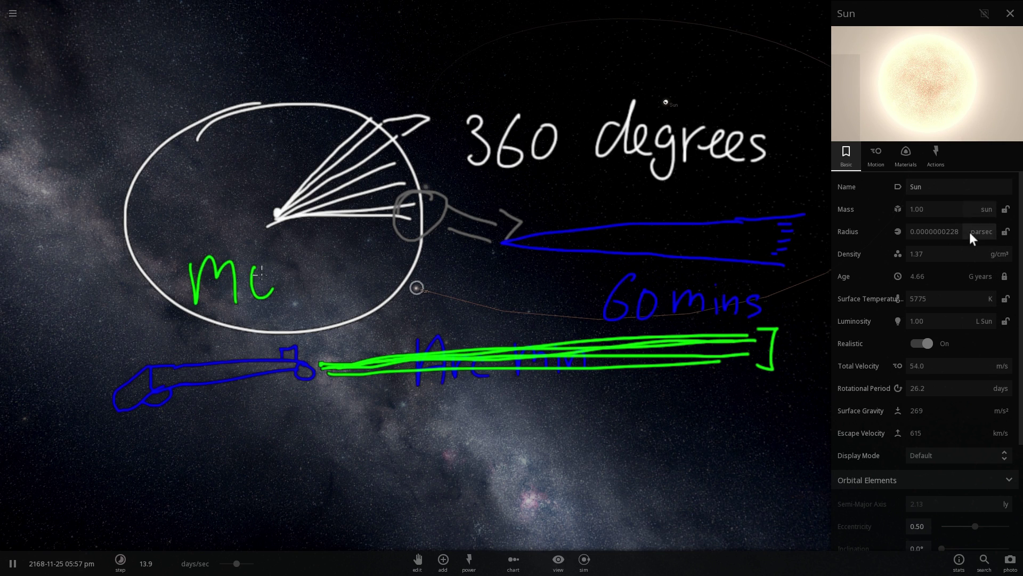
- Turn off the Realistic setting for the added Sun and try to set its radius to 1 parsec
{"action": "mouse_move", "coordinate": [944, 230]}
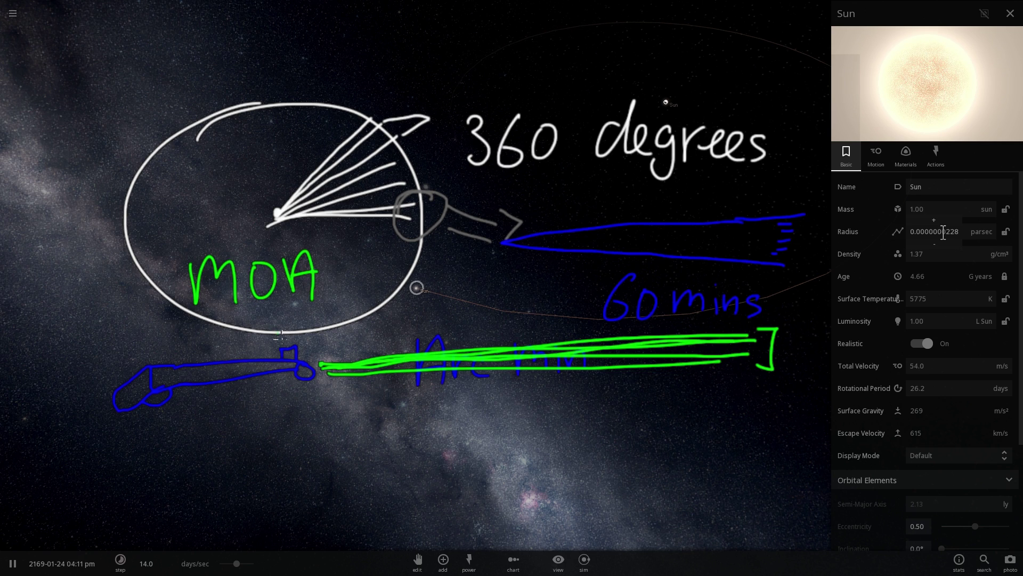
{"action": "left_click", "coordinate": [922, 343]}
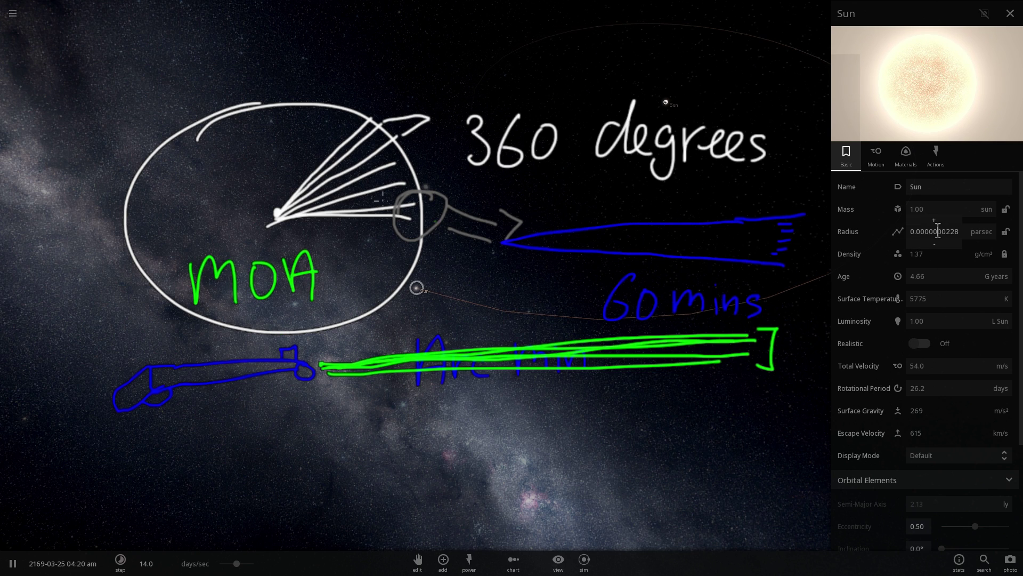
{"action": "key", "text": "ctrl+a"}
{"action": "key", "text": "BackSpace"}
{"action": "key", "text": "Return"}
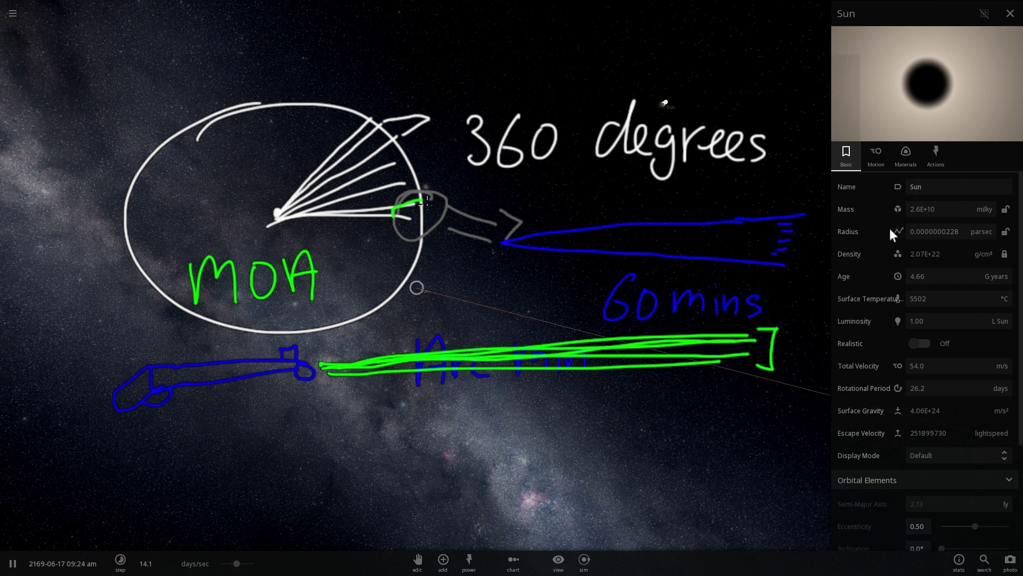
- Pause the simulation and resume it at a slower speed of about 1.5 sec/sec
{"action": "key", "text": "space"}
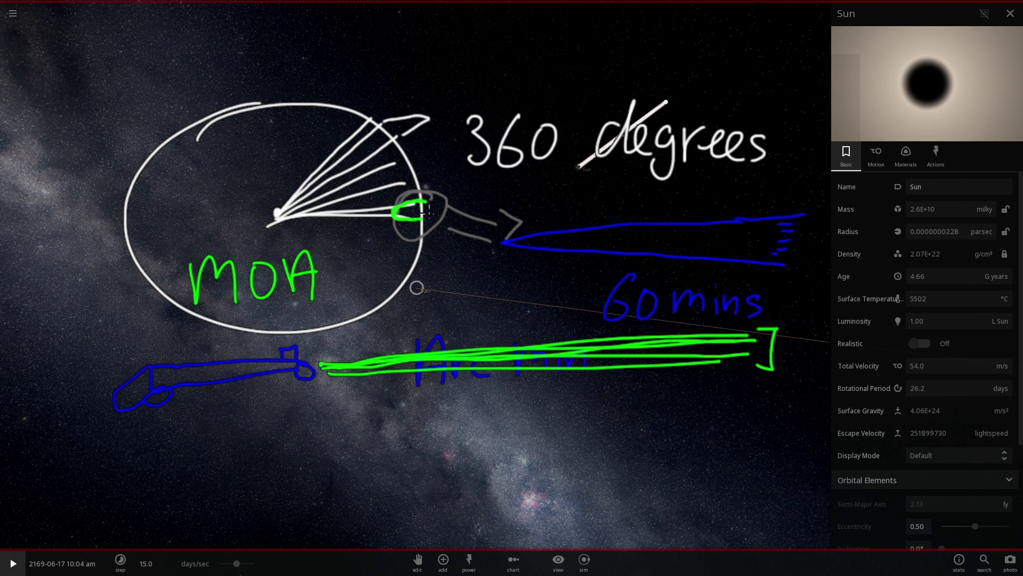
{"action": "left_click_drag", "start_coordinate": [237, 563], "coordinate": [226, 571]}
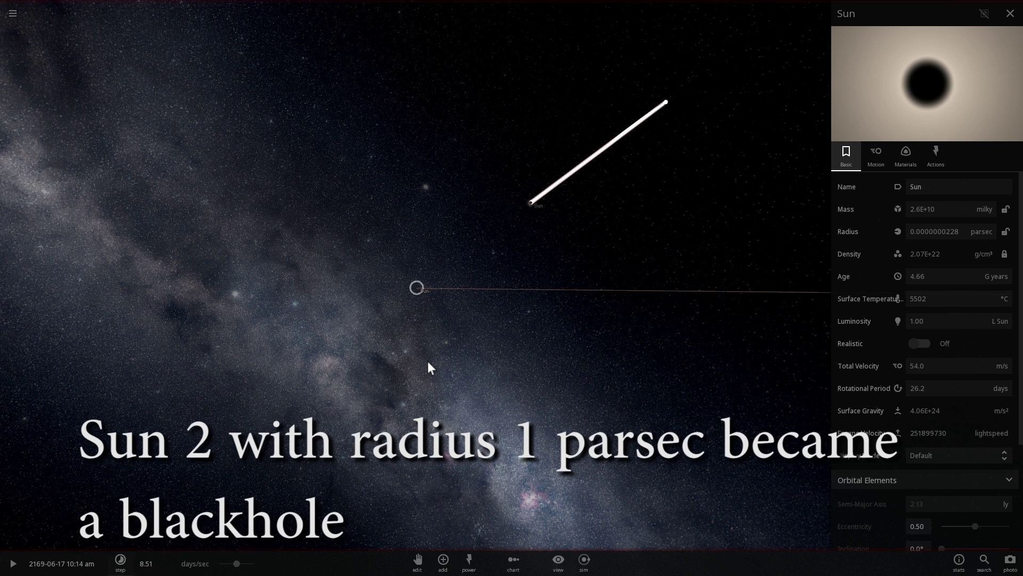
{"action": "left_click_drag", "start_coordinate": [237, 563], "coordinate": [221, 566]}
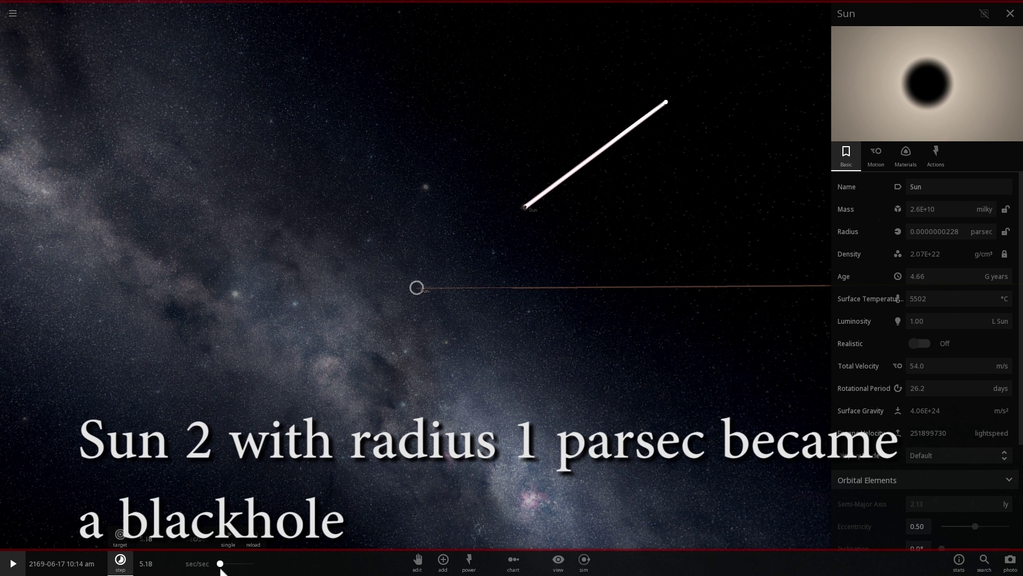
{"action": "left_click_drag", "start_coordinate": [222, 569], "coordinate": [237, 565]}
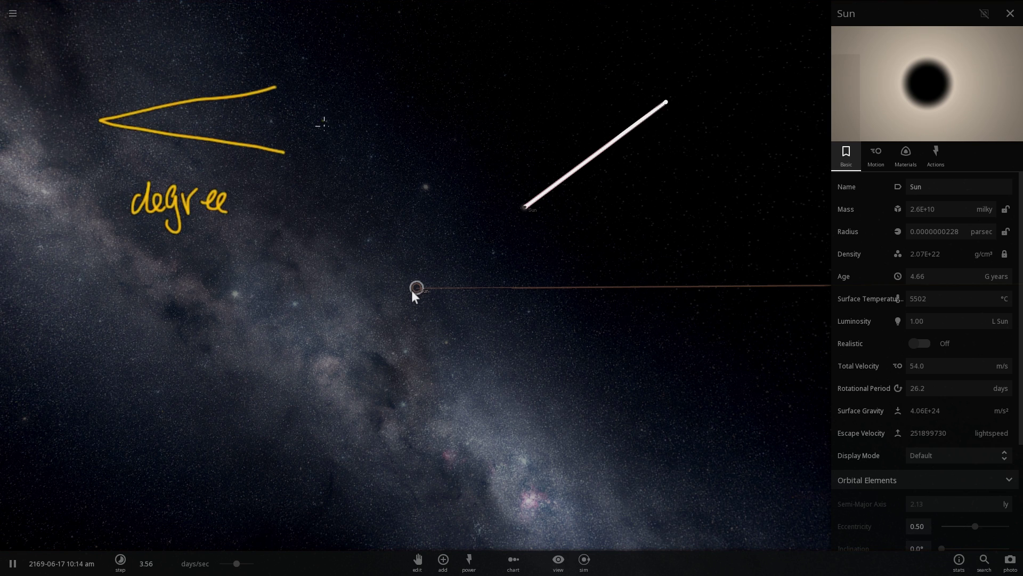
- View the black hole up close and draw arrows linking the degree wedge to a minute wedge and a green second wedge
{"action": "mouse_move", "coordinate": [308, 121]}
{"action": "left_mouse_down"}
{"action": "mouse_move", "coordinate": [328, 119]}
{"action": "mouse_move", "coordinate": [344, 136]}
{"action": "left_mouse_up"}
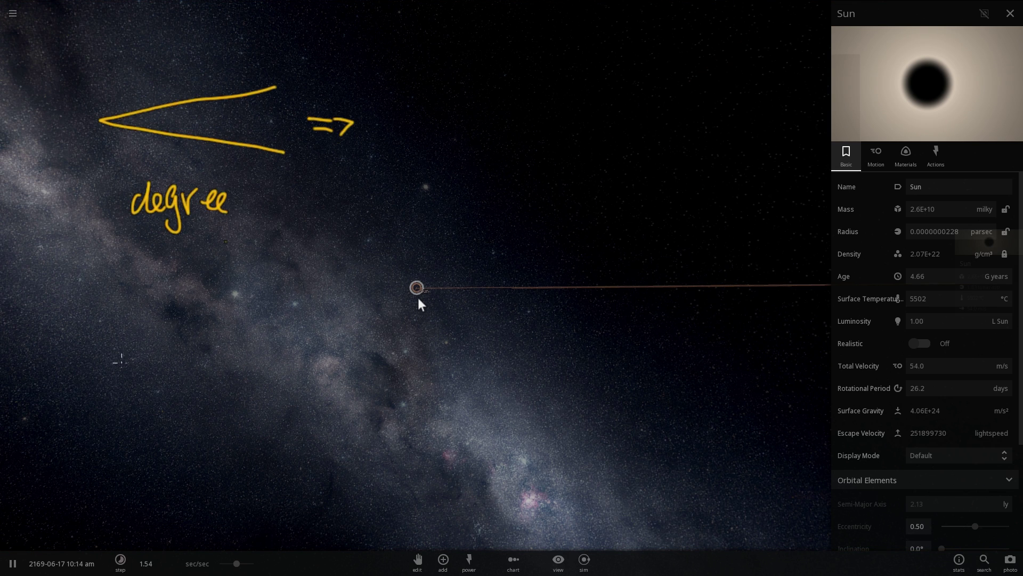
{"action": "scroll", "coordinate": [415, 297], "scroll_direction": "up", "scroll_amount": 8}
{"action": "right_click_drag", "start_coordinate": [415, 297], "coordinate": [574, 221]}
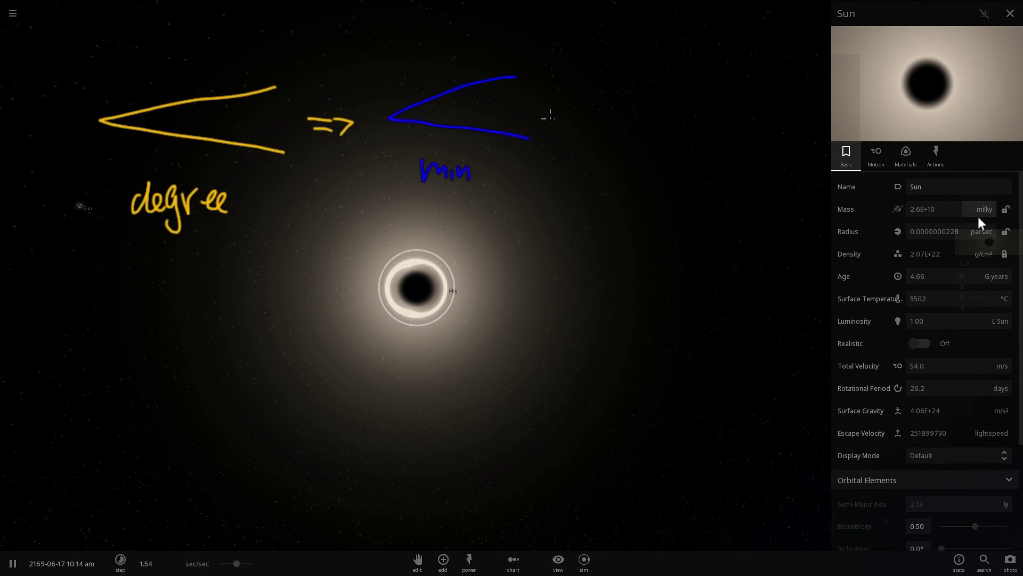
{"action": "left_click_drag", "start_coordinate": [546, 119], "coordinate": [554, 118]}
{"action": "mouse_move", "coordinate": [564, 109]}
{"action": "left_mouse_down"}
{"action": "mouse_move", "coordinate": [583, 109]}
{"action": "mouse_move", "coordinate": [570, 124]}
{"action": "left_mouse_up"}
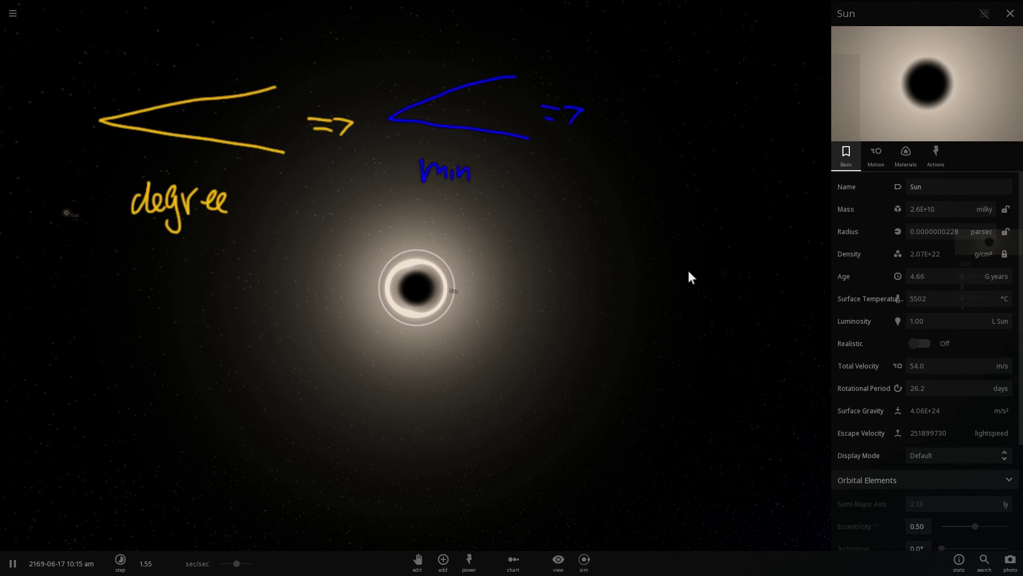
{"action": "mouse_move", "coordinate": [792, 75]}
{"action": "left_mouse_down"}
{"action": "mouse_move", "coordinate": [688, 98]}
{"action": "mouse_move", "coordinate": [802, 129]}
{"action": "left_mouse_up"}
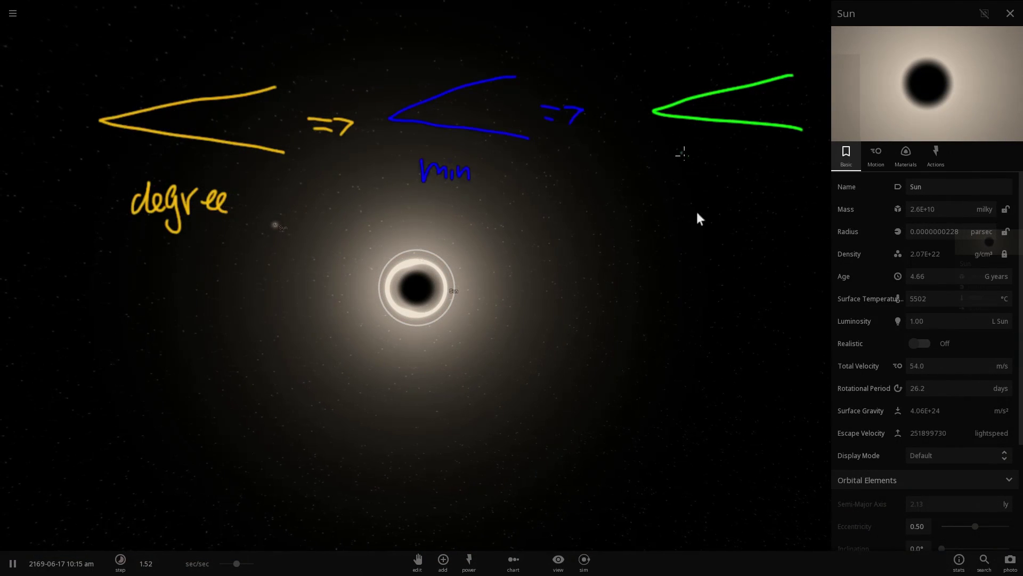
- Focus on the original Sun, and mark the minute and degree wedges with green tick marks and the number 60
{"action": "double_click", "coordinate": [278, 222]}
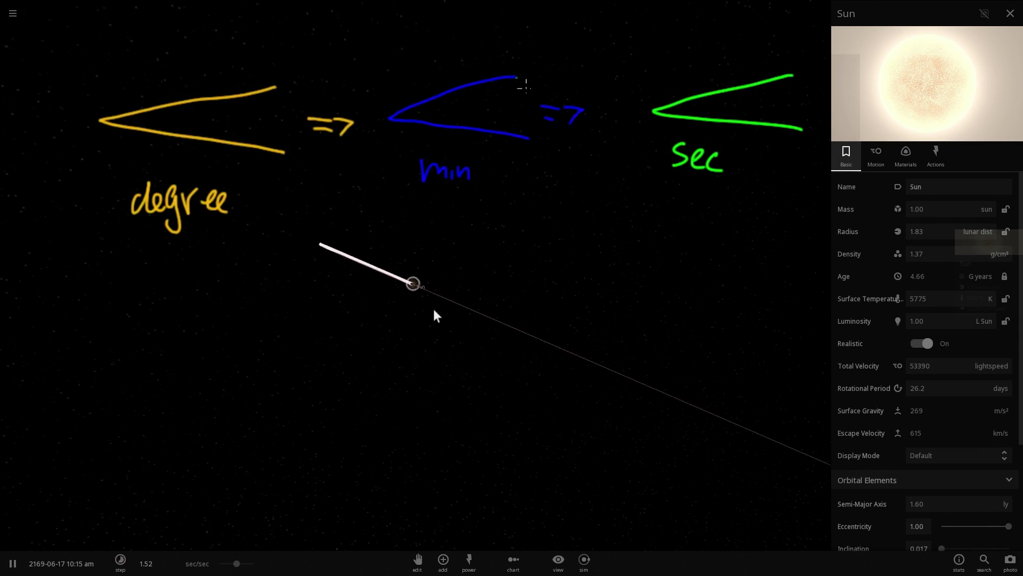
{"action": "left_click_drag", "start_coordinate": [513, 90], "coordinate": [523, 89]}
{"action": "left_click_drag", "start_coordinate": [516, 97], "coordinate": [525, 102]}
{"action": "left_click_drag", "start_coordinate": [519, 107], "coordinate": [526, 106]}
{"action": "left_click_drag", "start_coordinate": [520, 113], "coordinate": [526, 120]}
{"action": "left_click_drag", "start_coordinate": [524, 125], "coordinate": [528, 126]}
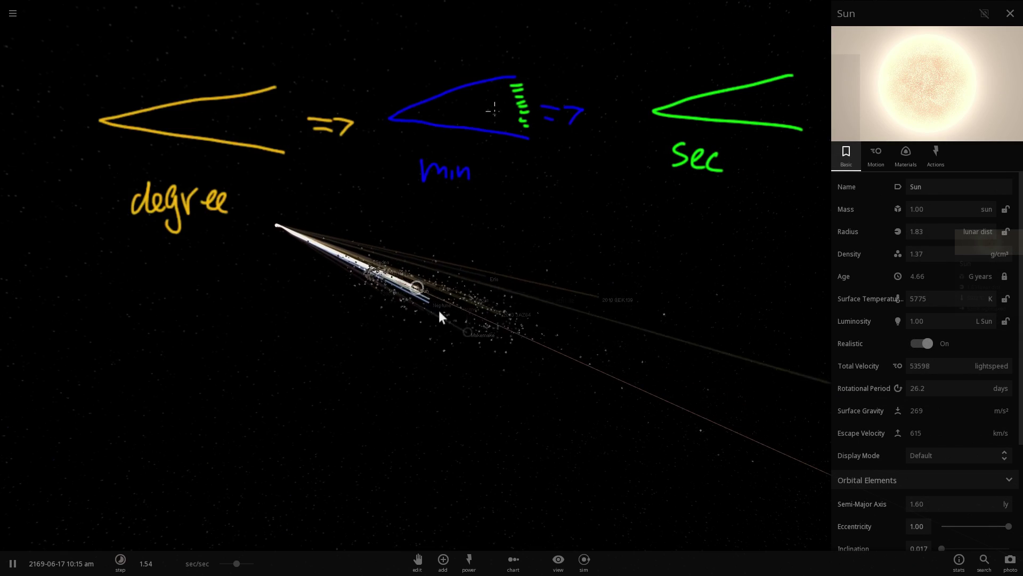
{"action": "mouse_move", "coordinate": [446, 306]}
{"action": "right_mouse_down"}
{"action": "mouse_move", "coordinate": [550, 331]}
{"action": "mouse_move", "coordinate": [631, 379]}
{"action": "mouse_move", "coordinate": [769, 383]}
{"action": "right_mouse_up"}
{"action": "left_click_drag", "start_coordinate": [269, 109], "coordinate": [278, 141]}
{"action": "left_click_drag", "start_coordinate": [238, 104], "coordinate": [250, 126]}
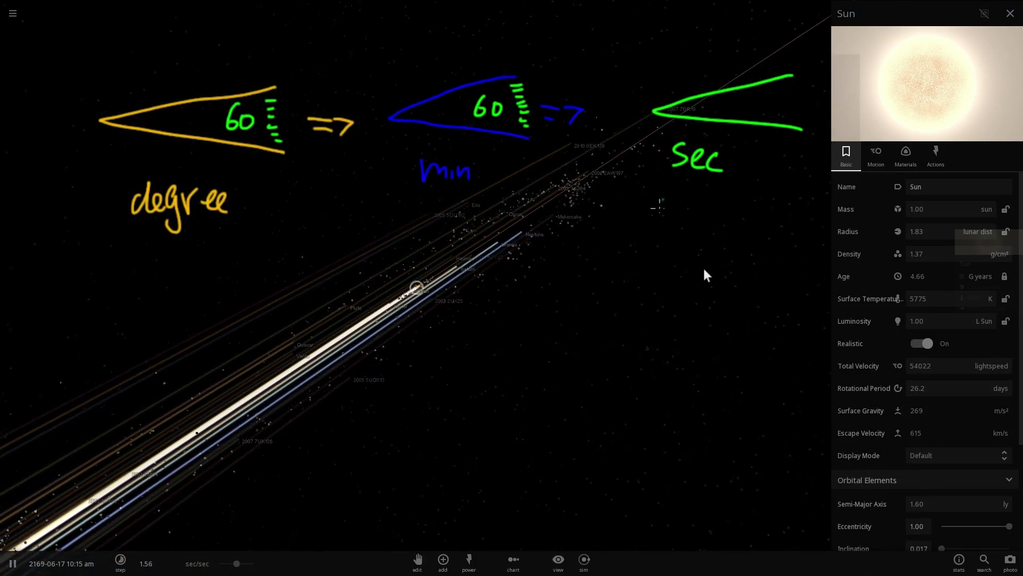
- Write "Arcsec" in green below the second wedge and draw a box around it
{"action": "mouse_move", "coordinate": [642, 196]}
{"action": "left_mouse_down"}
{"action": "mouse_move", "coordinate": [640, 232]}
{"action": "mouse_move", "coordinate": [662, 196]}
{"action": "mouse_move", "coordinate": [663, 213]}
{"action": "mouse_move", "coordinate": [706, 221]}
{"action": "left_mouse_up"}
{"action": "left_click_drag", "start_coordinate": [721, 212], "coordinate": [734, 220]}
{"action": "left_click_drag", "start_coordinate": [752, 204], "coordinate": [754, 222]}
{"action": "left_click_drag", "start_coordinate": [616, 244], "coordinate": [755, 232]}
{"action": "mouse_move", "coordinate": [627, 194]}
{"action": "left_mouse_down"}
{"action": "mouse_move", "coordinate": [619, 243]}
{"action": "mouse_move", "coordinate": [779, 232]}
{"action": "left_mouse_up"}
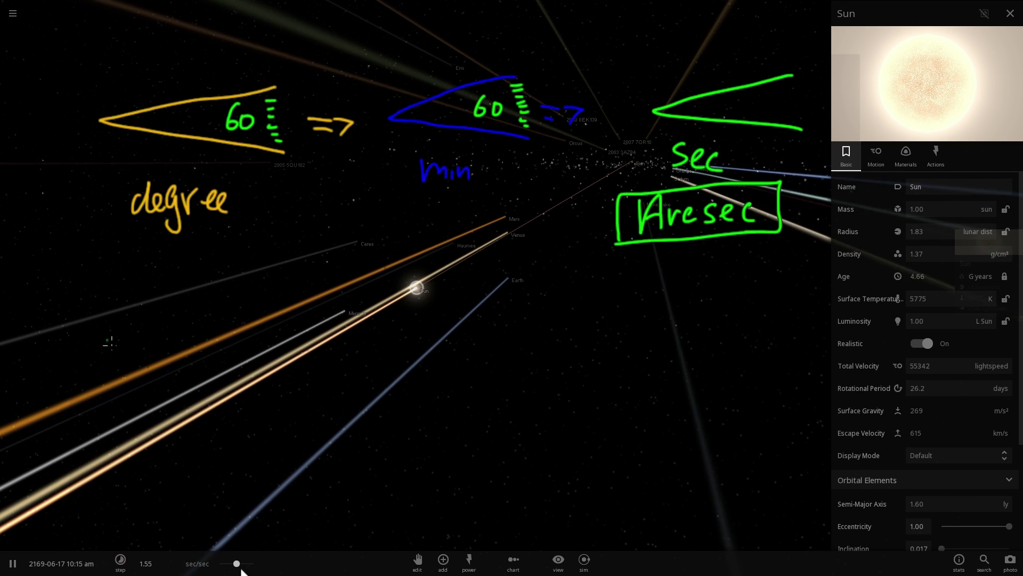
- Raise the simulation speed to about 16.5 sec/sec and close the Sun's properties, sketching a green coin in the annotation
{"action": "mouse_move", "coordinate": [242, 568]}
{"action": "mouse_move", "coordinate": [105, 331]}
{"action": "left_mouse_down"}
{"action": "mouse_move", "coordinate": [96, 349]}
{"action": "mouse_move", "coordinate": [108, 331]}
{"action": "mouse_move", "coordinate": [105, 358]}
{"action": "mouse_move", "coordinate": [108, 336]}
{"action": "left_mouse_up"}
{"action": "left_click_drag", "start_coordinate": [243, 563], "coordinate": [243, 564]}
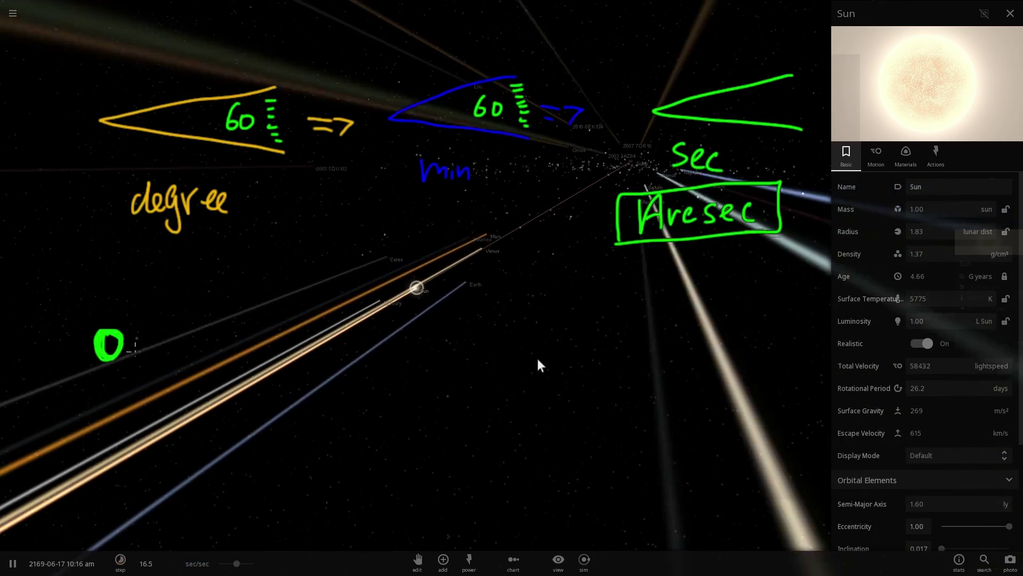
{"action": "left_click", "coordinate": [1011, 16]}
- Draw a long green line from the coin and label it "4km/2.5mi"
{"action": "mouse_move", "coordinate": [121, 359]}
{"action": "left_mouse_down"}
{"action": "mouse_move", "coordinate": [361, 340]}
{"action": "mouse_move", "coordinate": [659, 336]}
{"action": "left_mouse_up"}
{"action": "left_click_drag", "start_coordinate": [658, 337], "coordinate": [713, 331]}
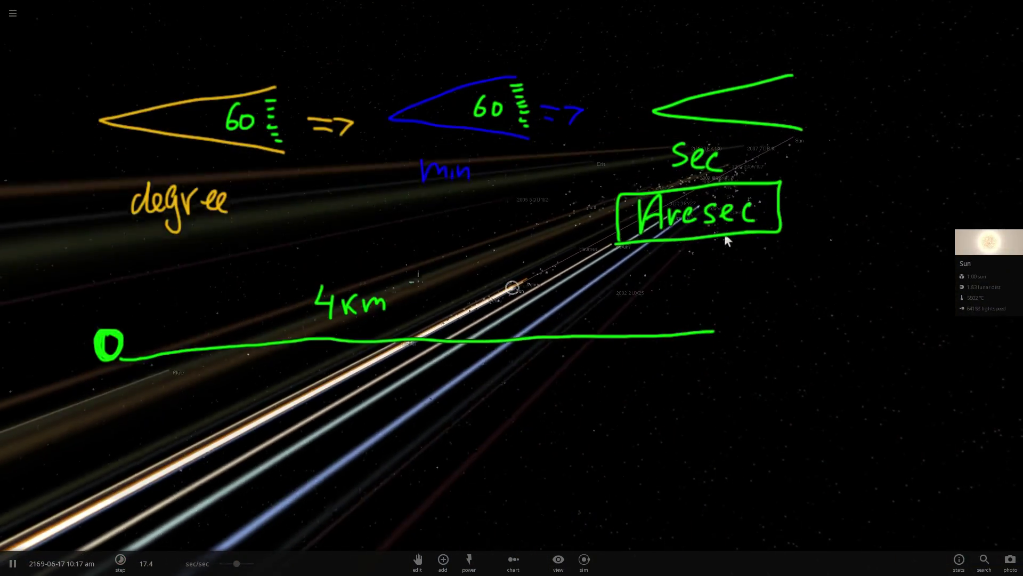
{"action": "mouse_move", "coordinate": [413, 275]}
{"action": "left_mouse_down"}
{"action": "mouse_move", "coordinate": [401, 315]}
{"action": "mouse_move", "coordinate": [458, 309]}
{"action": "mouse_move", "coordinate": [472, 288]}
{"action": "left_mouse_up"}
{"action": "left_click", "coordinate": [446, 309]}
{"action": "left_click_drag", "start_coordinate": [479, 294], "coordinate": [498, 304]}
{"action": "left_click_drag", "start_coordinate": [504, 295], "coordinate": [504, 303]}
{"action": "left_click", "coordinate": [508, 282]}
- Draw a green stick figure standing at the far end of the line
{"action": "mouse_move", "coordinate": [714, 331]}
{"action": "left_mouse_down"}
{"action": "mouse_move", "coordinate": [729, 331]}
{"action": "mouse_move", "coordinate": [737, 274]}
{"action": "mouse_move", "coordinate": [742, 290]}
{"action": "left_mouse_up"}
{"action": "right_click_drag", "start_coordinate": [705, 298], "coordinate": [741, 303]}
{"action": "left_click_drag", "start_coordinate": [737, 273], "coordinate": [738, 275]}
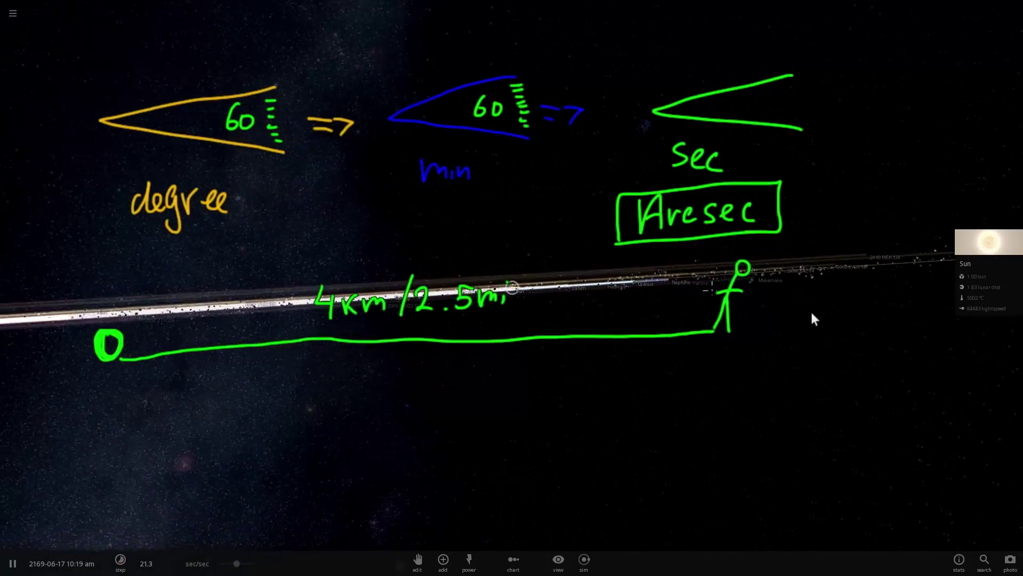
- Draw a second green line from the coin's upper edge converging on the stick figure, while orbiting around the Sun
{"action": "mouse_move", "coordinate": [869, 331]}
{"action": "right_mouse_down"}
{"action": "mouse_move", "coordinate": [885, 332]}
{"action": "mouse_move", "coordinate": [734, 327]}
{"action": "mouse_move", "coordinate": [620, 359]}
{"action": "right_mouse_up"}
{"action": "left_click_drag", "start_coordinate": [115, 330], "coordinate": [136, 327]}
{"action": "right_click_drag", "start_coordinate": [620, 359], "coordinate": [663, 338]}
{"action": "left_click_drag", "start_coordinate": [137, 327], "coordinate": [222, 319]}
{"action": "right_click_drag", "start_coordinate": [663, 338], "coordinate": [620, 394]}
{"action": "left_click_drag", "start_coordinate": [222, 319], "coordinate": [648, 331]}
- Pause the simulation, hide the orbits and trails of the bodies, and resume it
{"action": "key", "text": "space"}
{"action": "left_click", "coordinate": [556, 560]}
{"action": "left_click", "coordinate": [493, 532]}
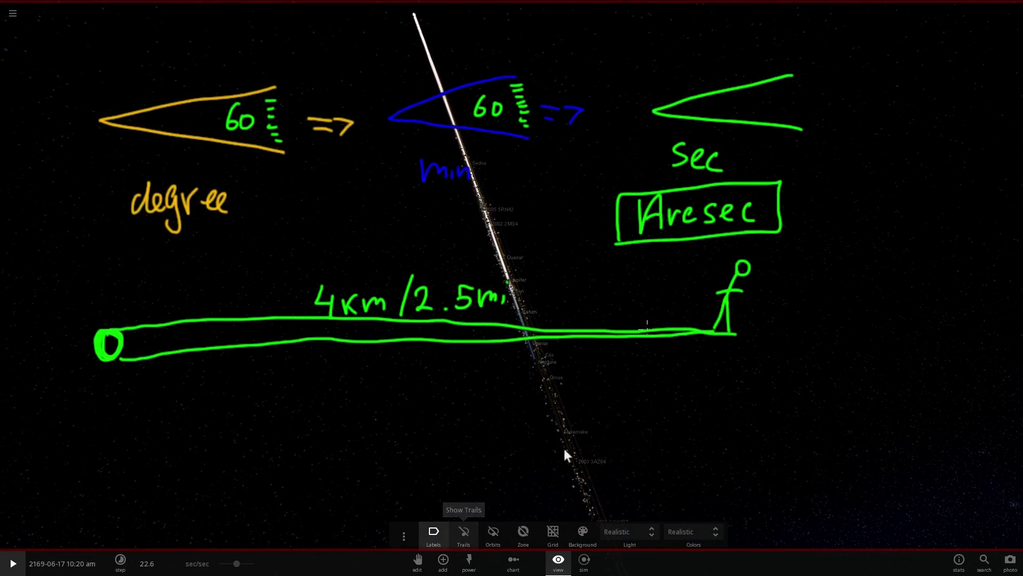
{"action": "key", "text": "space"}
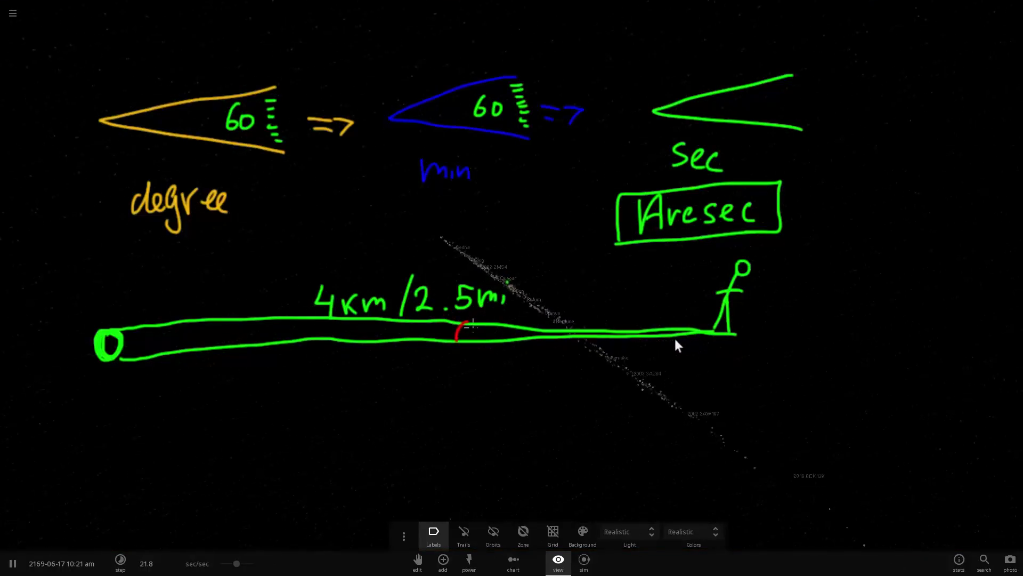
- View the stretched-out line of Solar System bodies from another angle while paused, and resume the simulation
{"action": "key", "text": "space"}
{"action": "left_click_drag", "start_coordinate": [687, 337], "coordinate": [998, 365]}
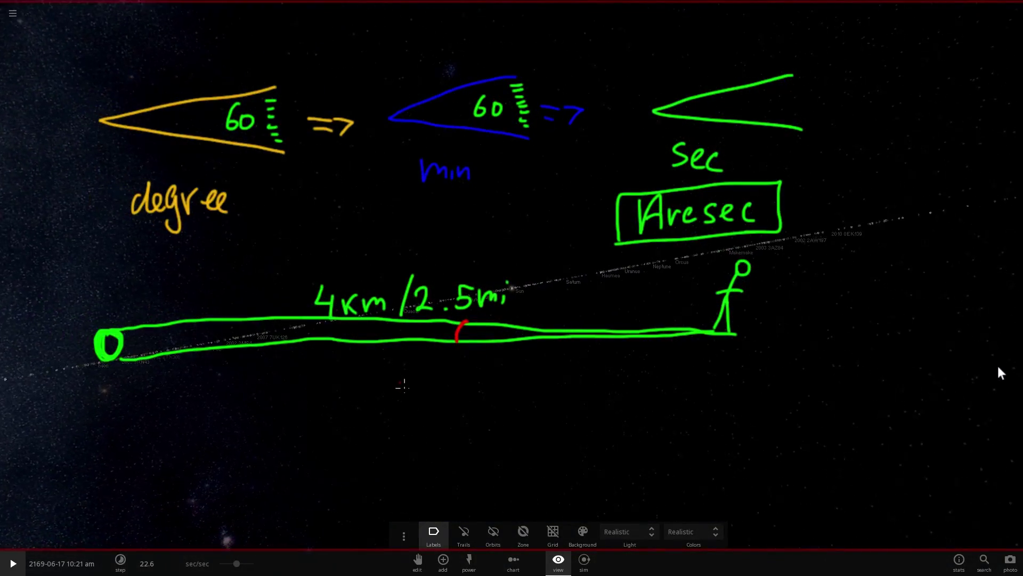
{"action": "key", "text": "space"}
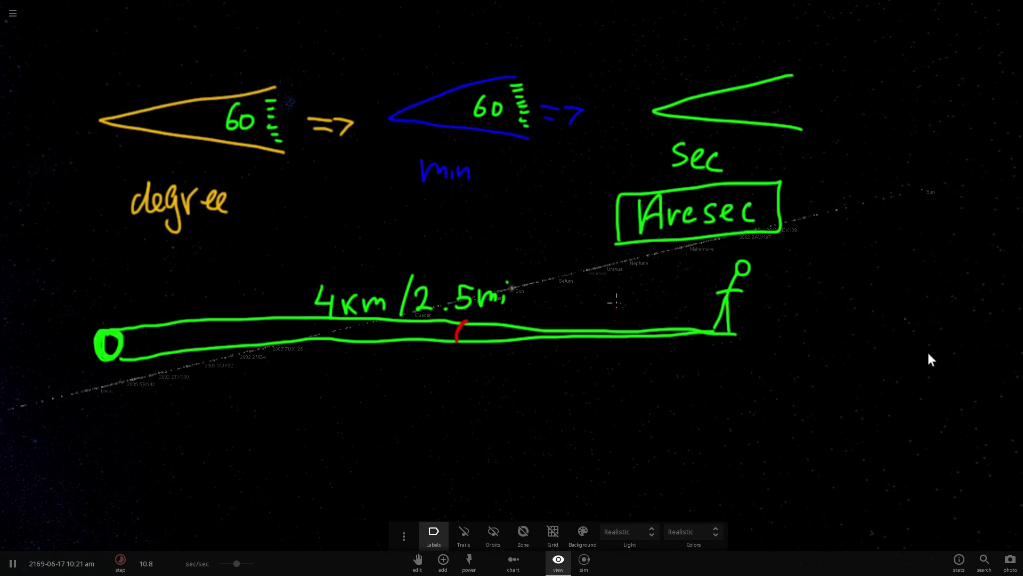